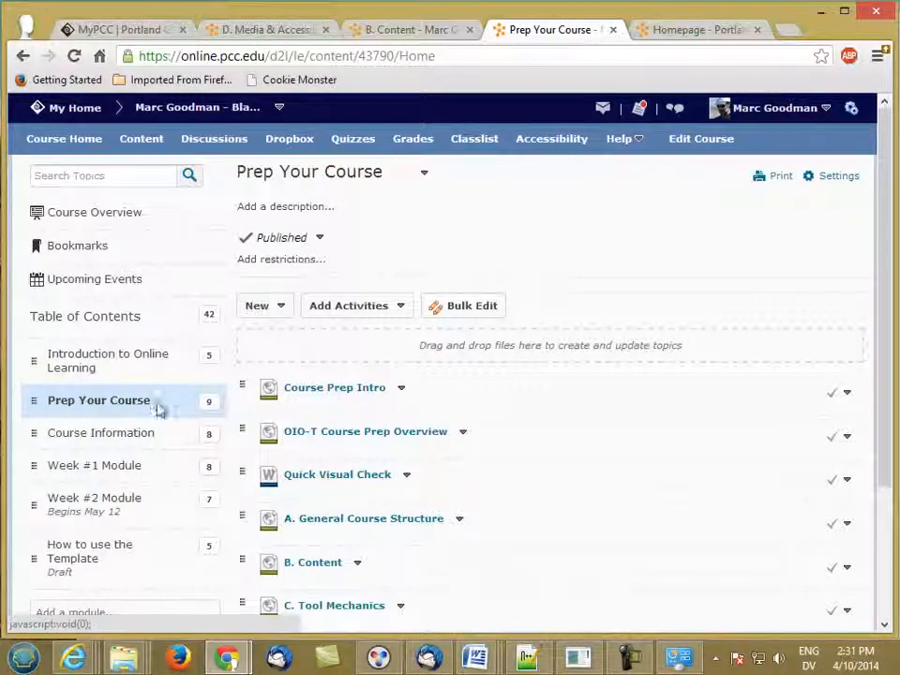
# - Create a new file in the Prep Your Course module with the title "Accessibility - What to do"
pyautogui.click(277, 308)
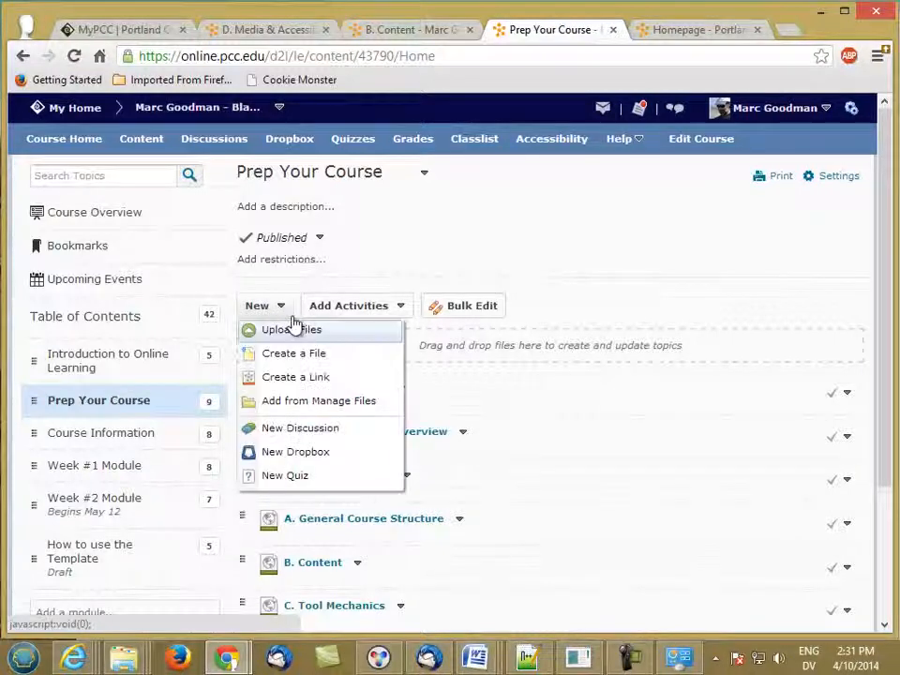
pyautogui.click(284, 353)
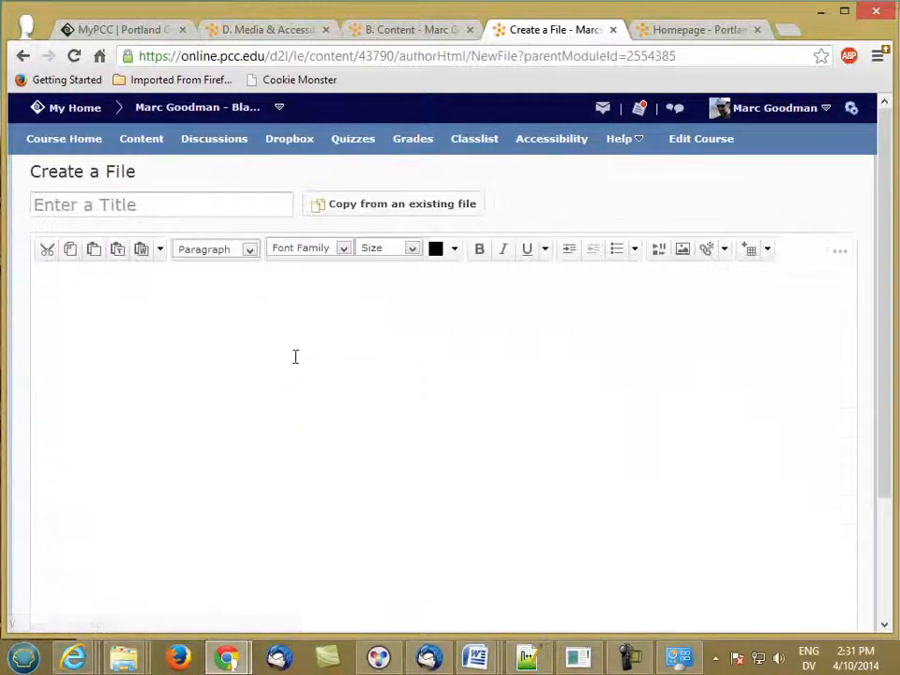
pyautogui.click(174, 202)
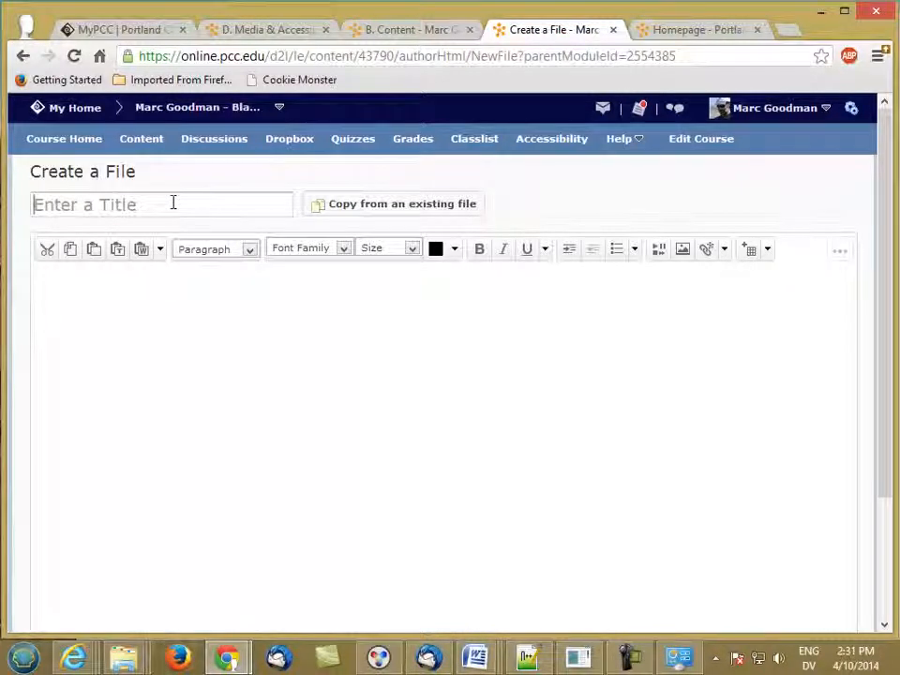
pyautogui.write('Accessibility - What to do')
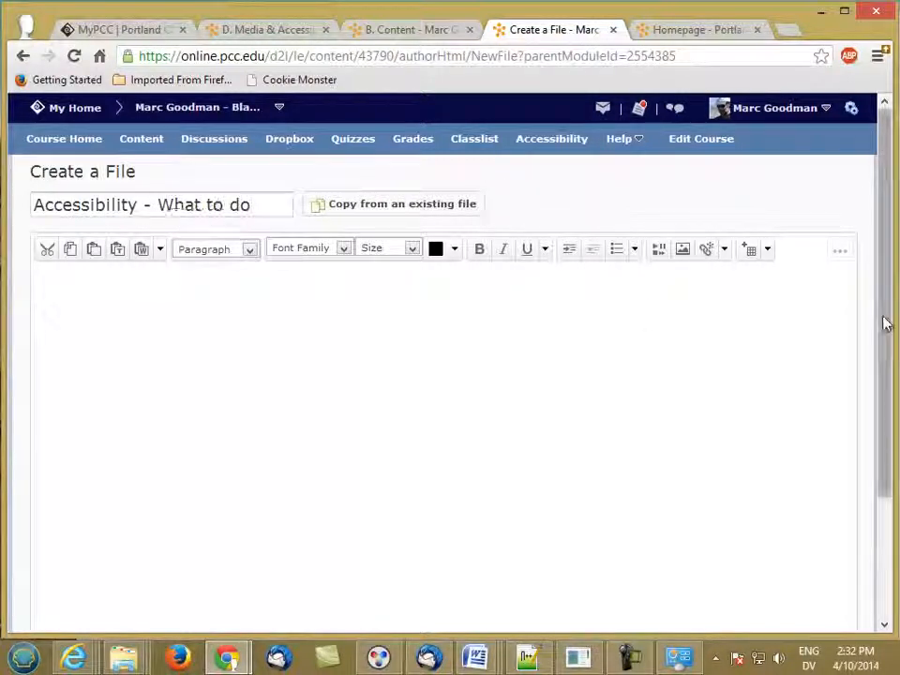
pyautogui.moveTo(886, 297); pyautogui.dragTo(886, 301)
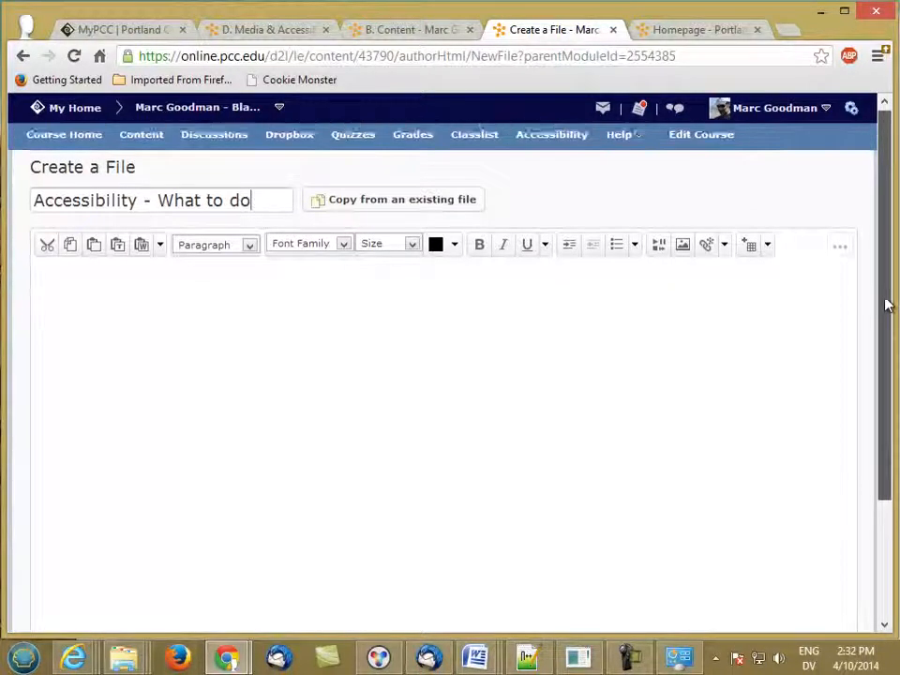
# - Fill the page by copying the existing file template_lecture.html from the html-templates folder of the course offering files
pyautogui.click(399, 204)
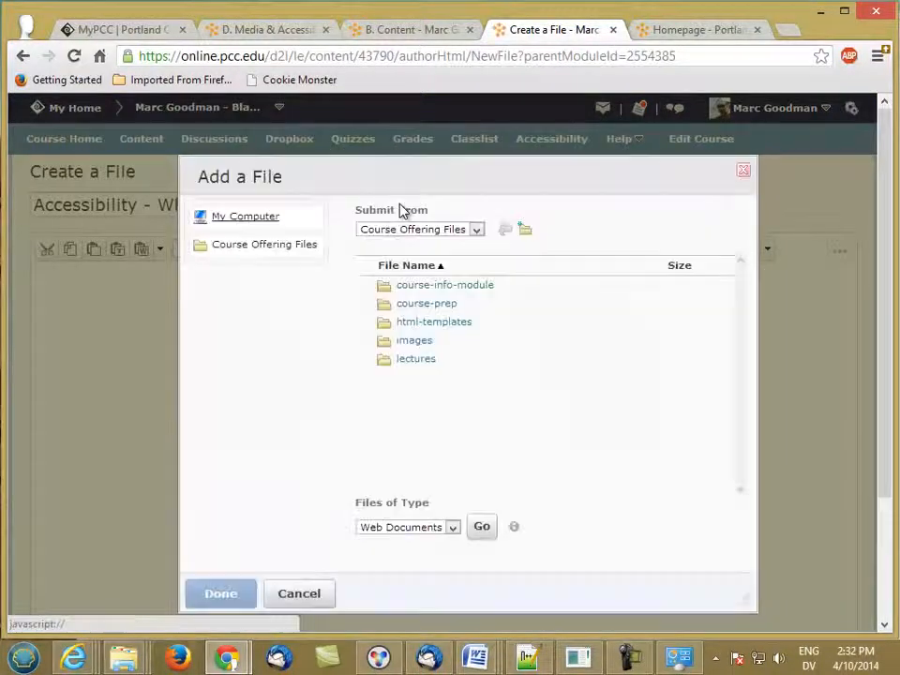
pyautogui.click(419, 325)
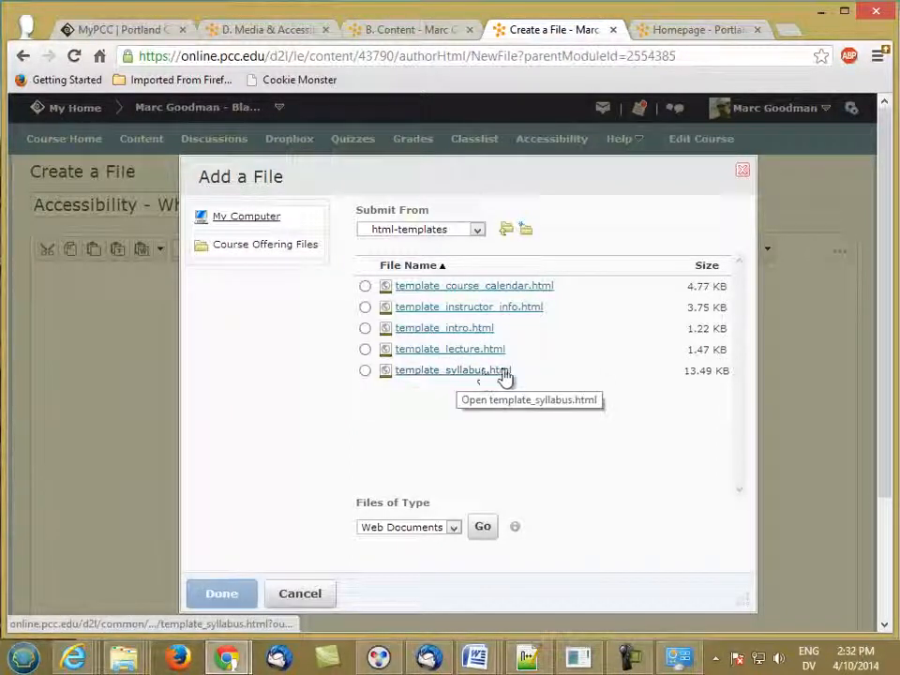
pyautogui.click(365, 349)
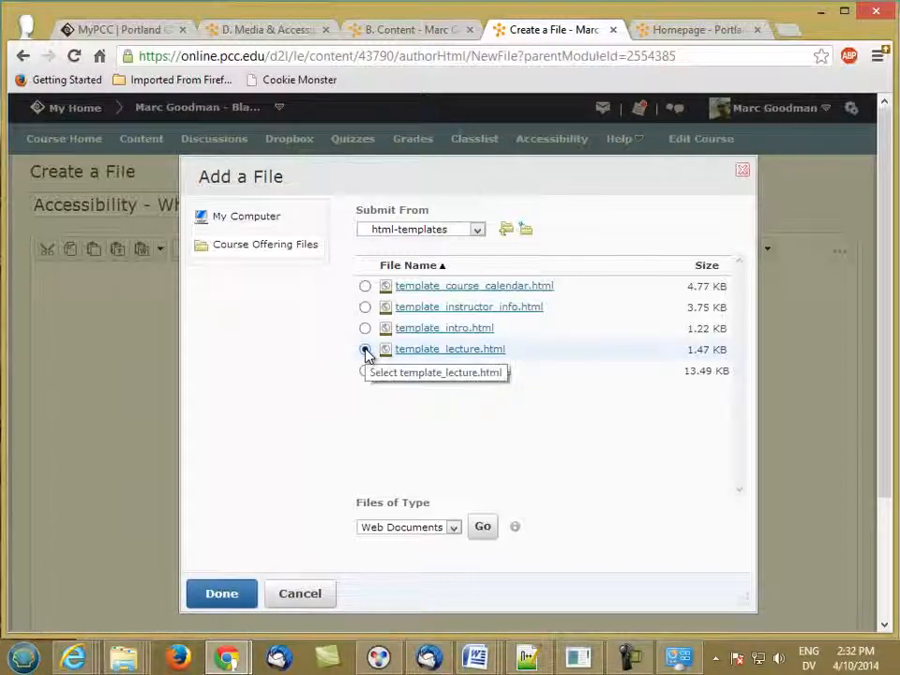
pyautogui.click(222, 594)
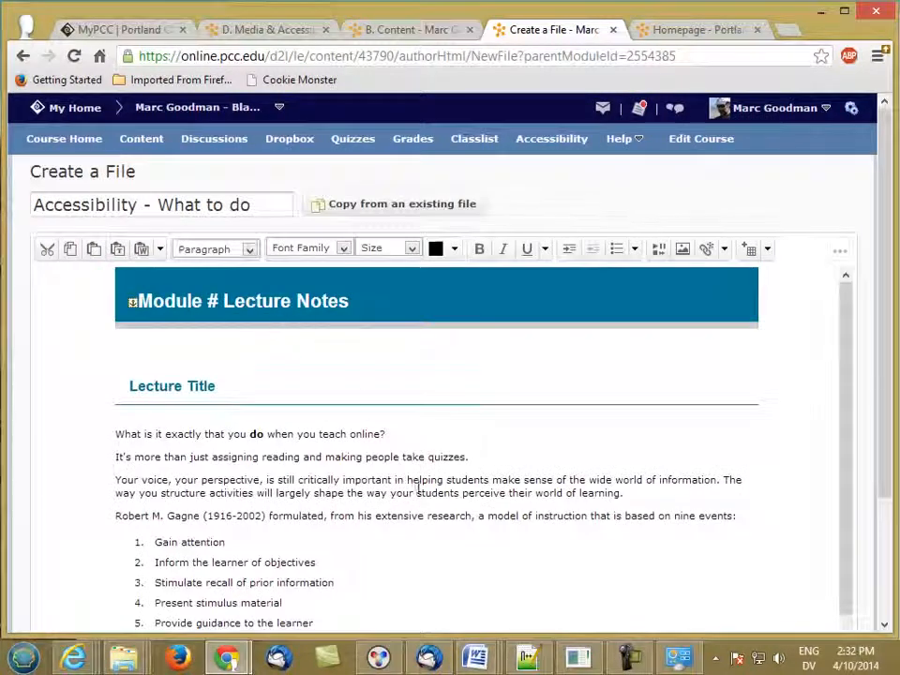
# - Replace the banner heading "Module # Lecture Notes" with "Accessibility - What to do"
pyautogui.moveTo(884, 411); pyautogui.dragTo(882, 532)
pyautogui.moveTo(844, 427); pyautogui.dragTo(878, 302)
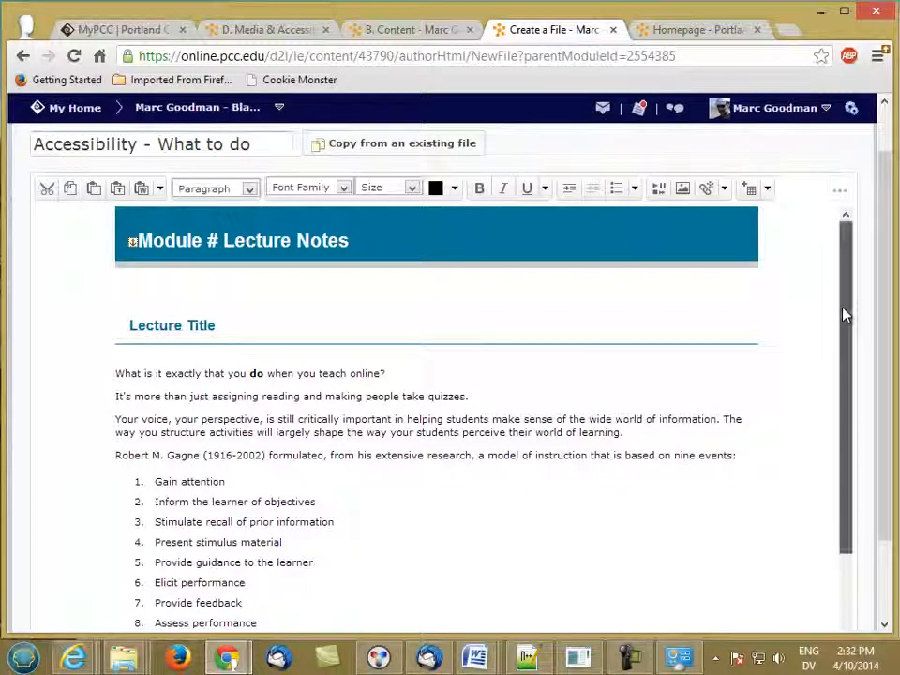
pyautogui.tripleClick(293, 240)
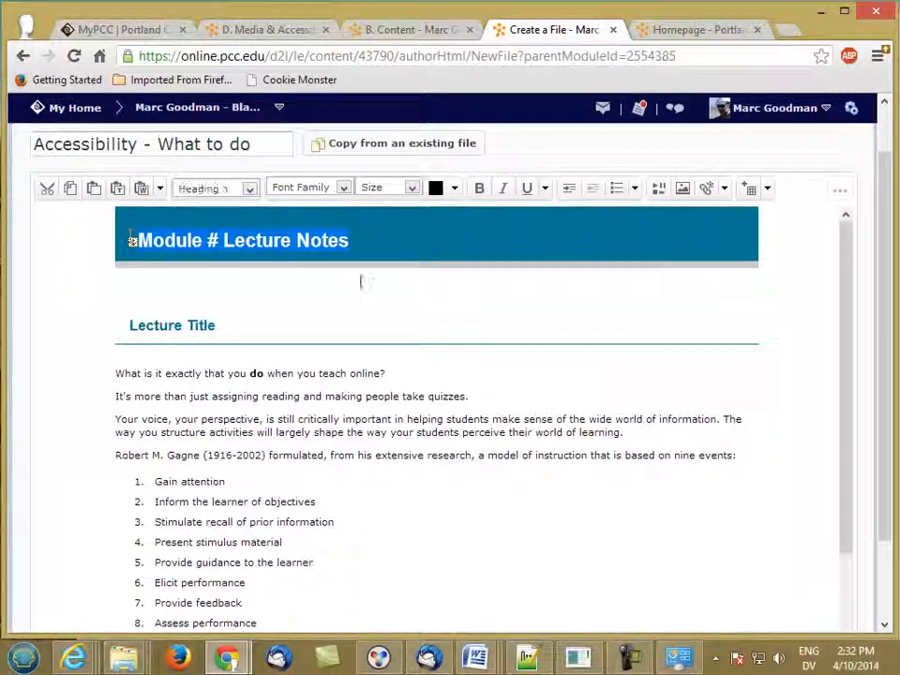
pyautogui.write('Acc')
pyautogui.press('BackSpace')
pyautogui.press('BackSpace')
pyautogui.write('ccess')
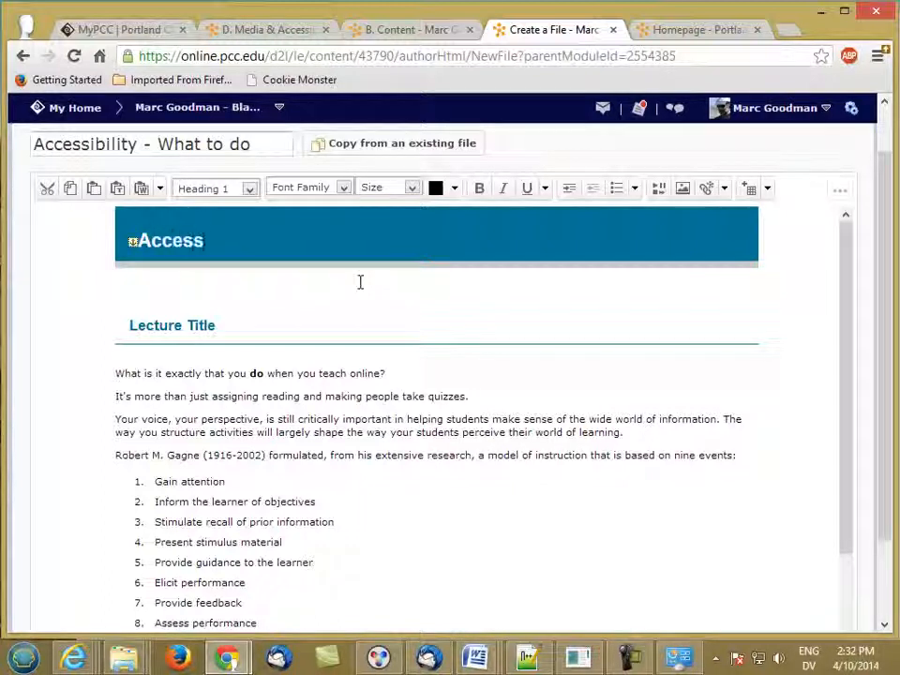
pyautogui.write('ibility - What to')
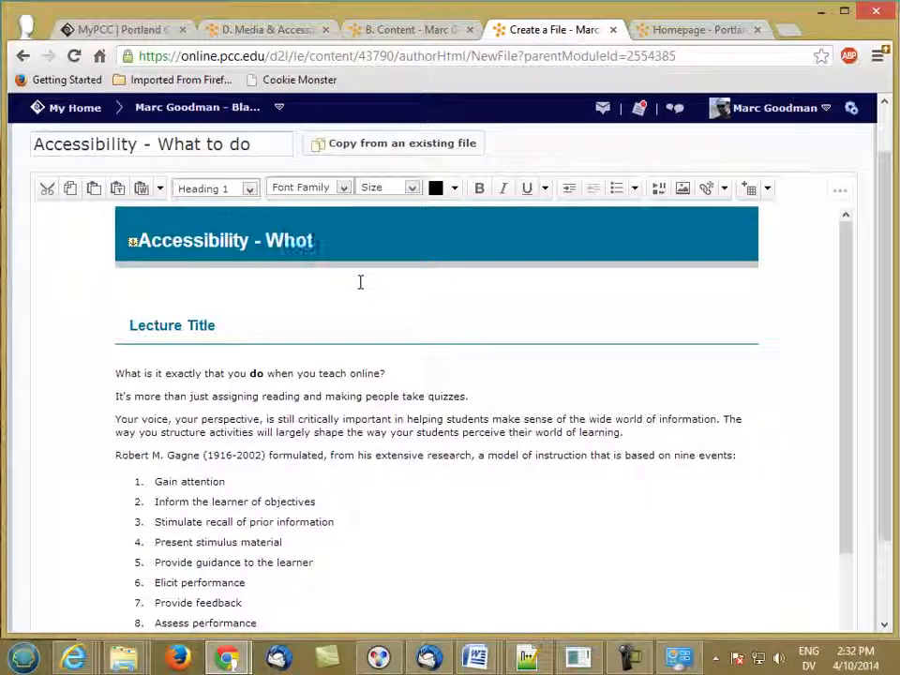
pyautogui.press('BackSpace')
pyautogui.press('BackSpace')
pyautogui.press('BackSpace')
pyautogui.press('BackSpace')
pyautogui.write('t to do')
# - Add a Heading 2 line reading "Accessibility Resources" above the "Lecture Title" heading
pyautogui.click(338, 325)
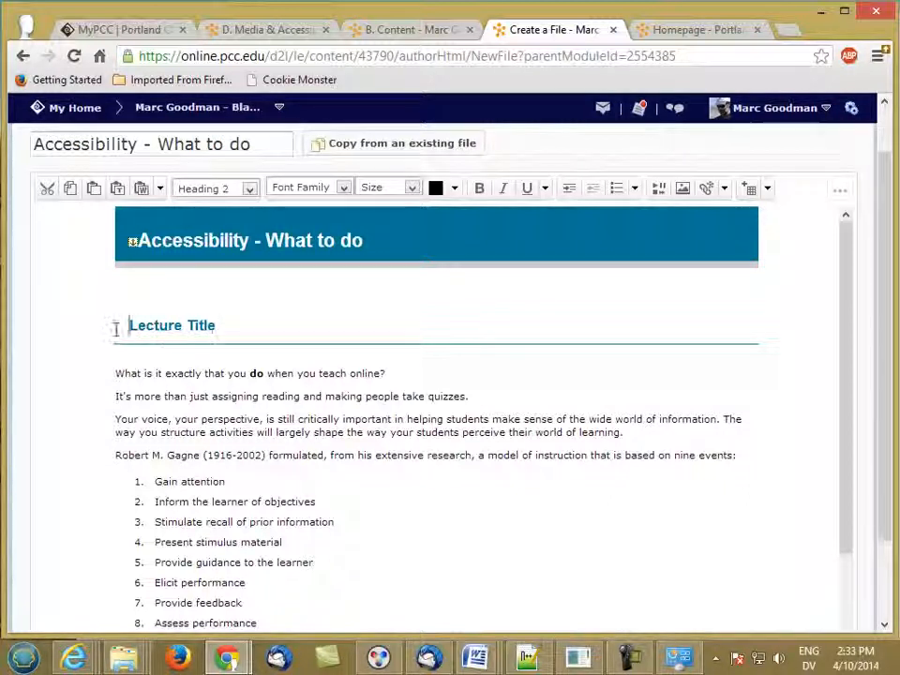
pyautogui.press('Return')
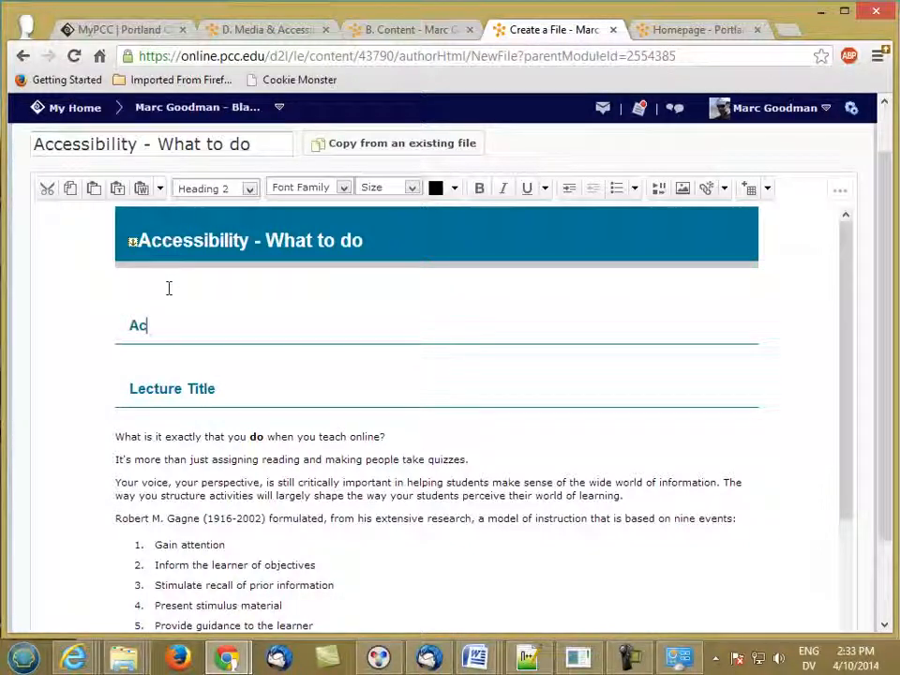
pyautogui.write('essibility ')
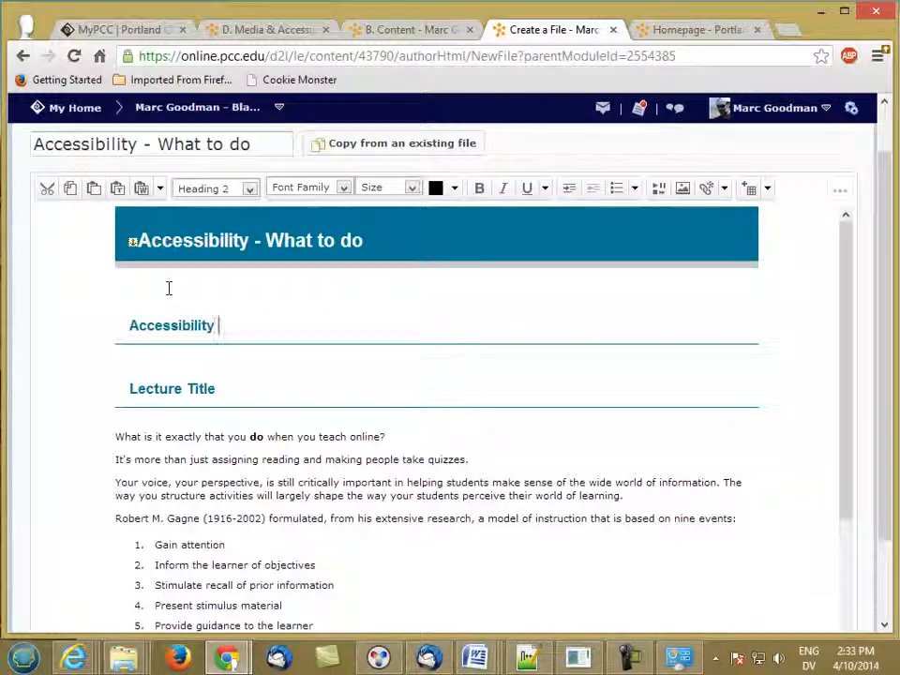
pyautogui.write('Resources')
# - Replace the "Lecture Title" heading text with "Things to keep in mind"
pyautogui.tripleClick(141, 388)
pyautogui.moveTo(217, 389); pyautogui.dragTo(204, 392)
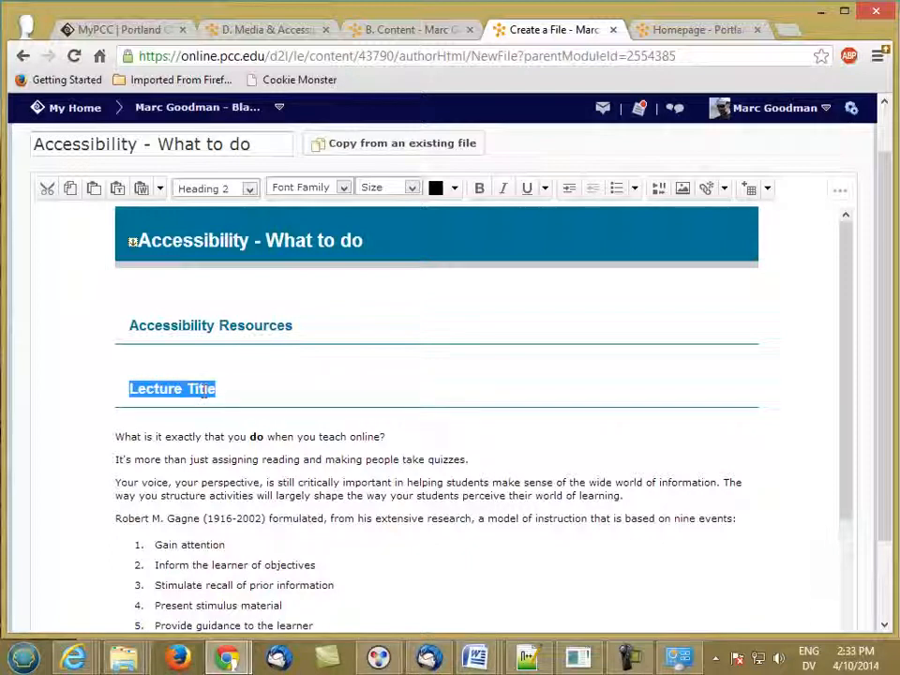
pyautogui.write('Things to k')
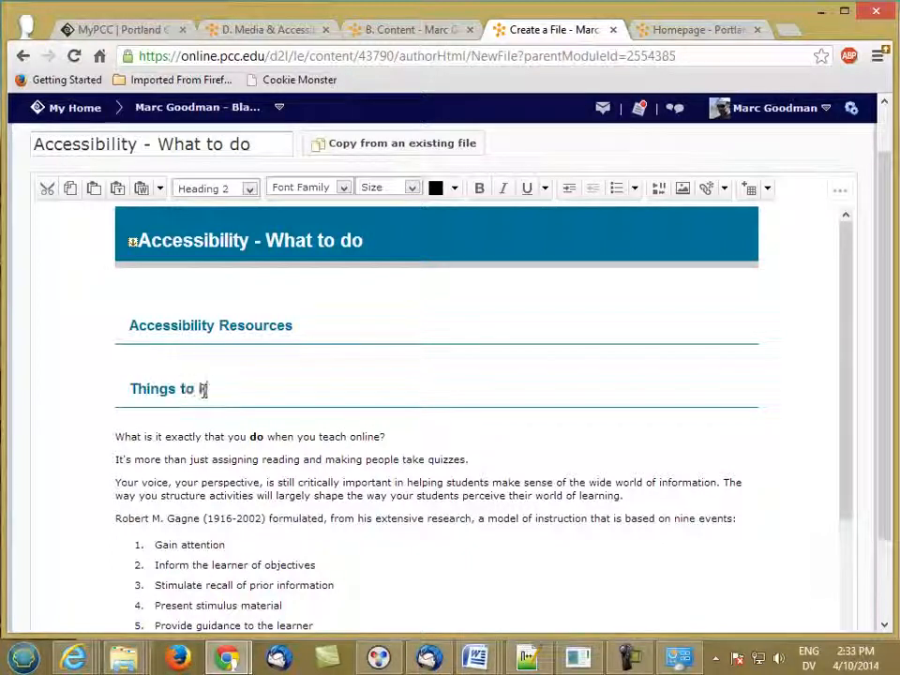
pyautogui.write('eep in mind')
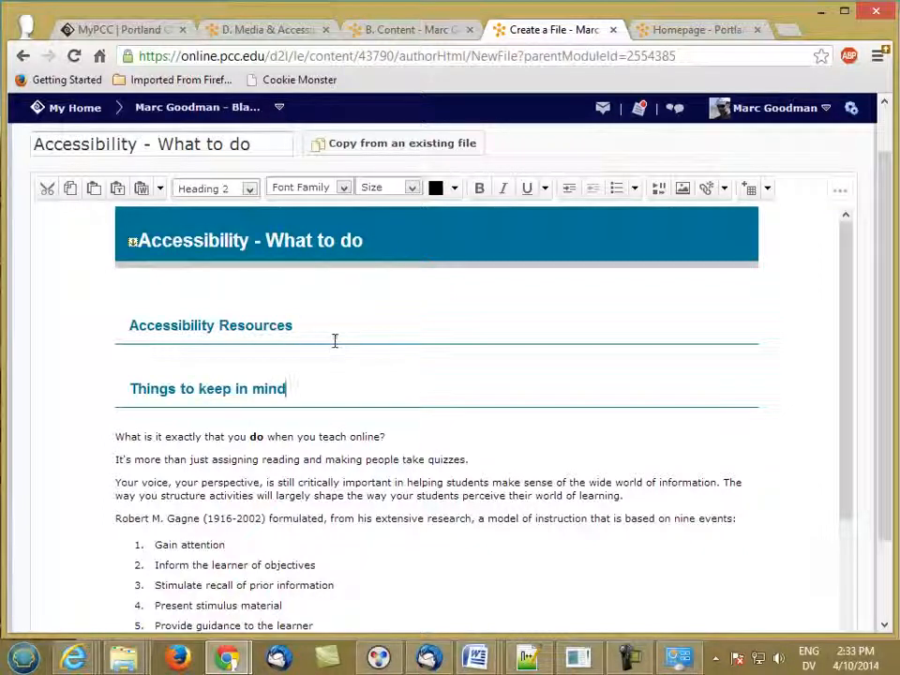
# - Start a bulleted list below the "Accessibility Resources" heading with the text "Distance Learning"
pyautogui.press('Return')
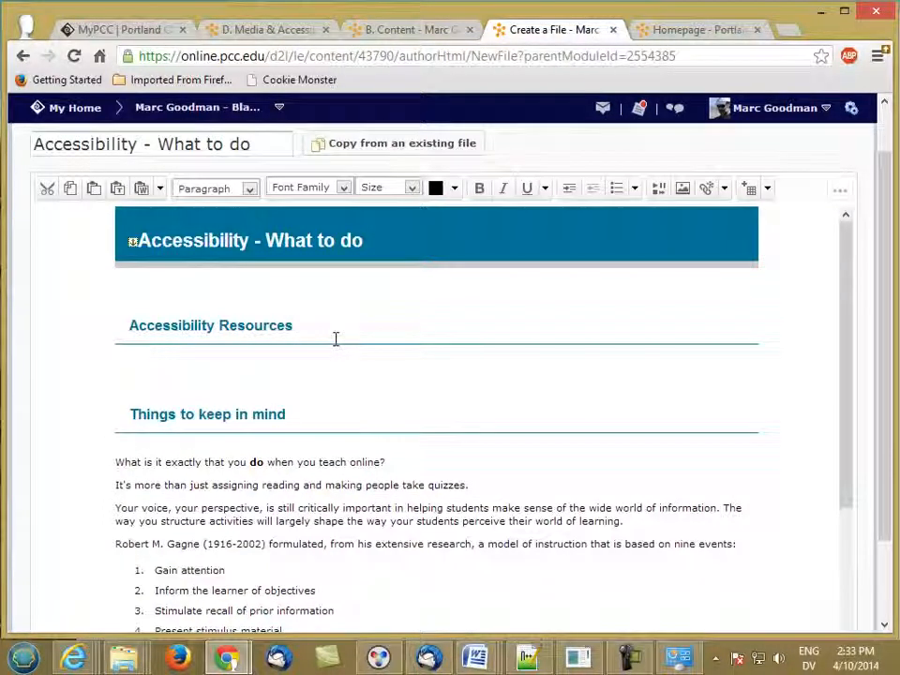
pyautogui.click(616, 190)
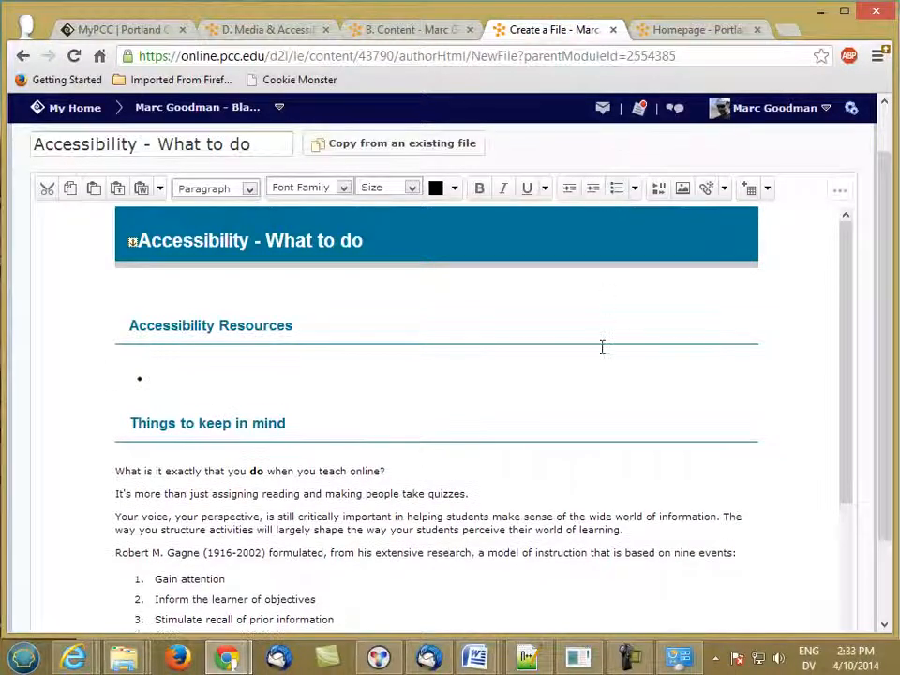
pyautogui.write('Distance Lerann')
pyautogui.press('BackSpace')
pyautogui.press('BackSpace')
pyautogui.press('BackSpace')
pyautogui.write('arning')
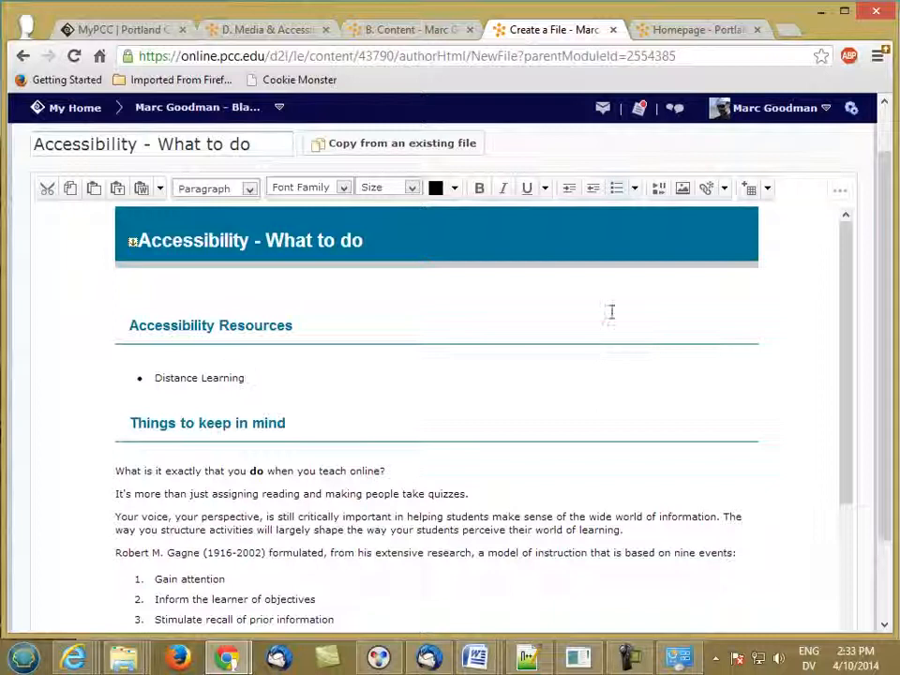
pyautogui.click(707, 188)
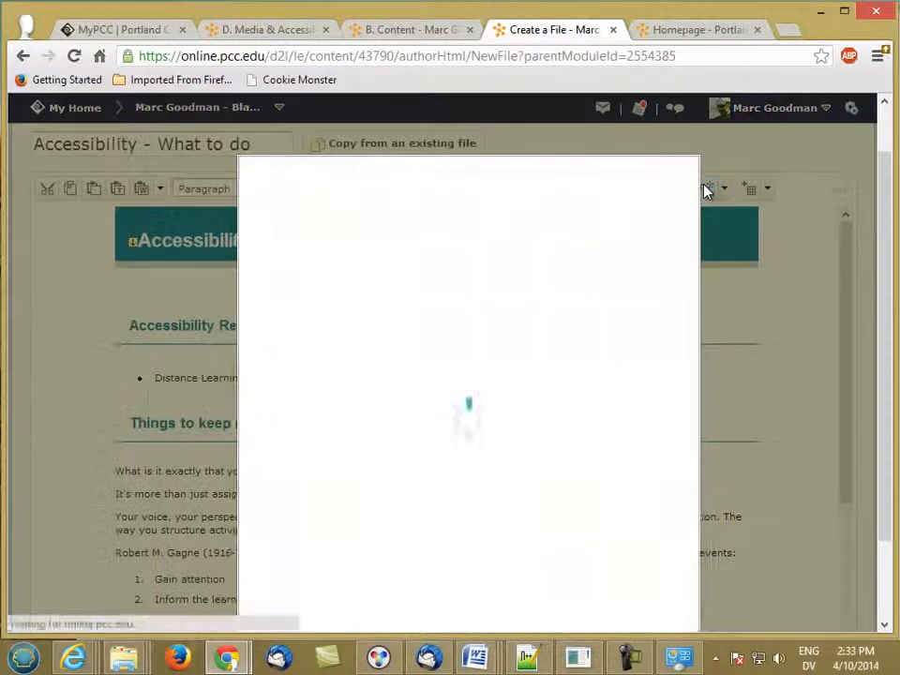
pyautogui.click(316, 334)
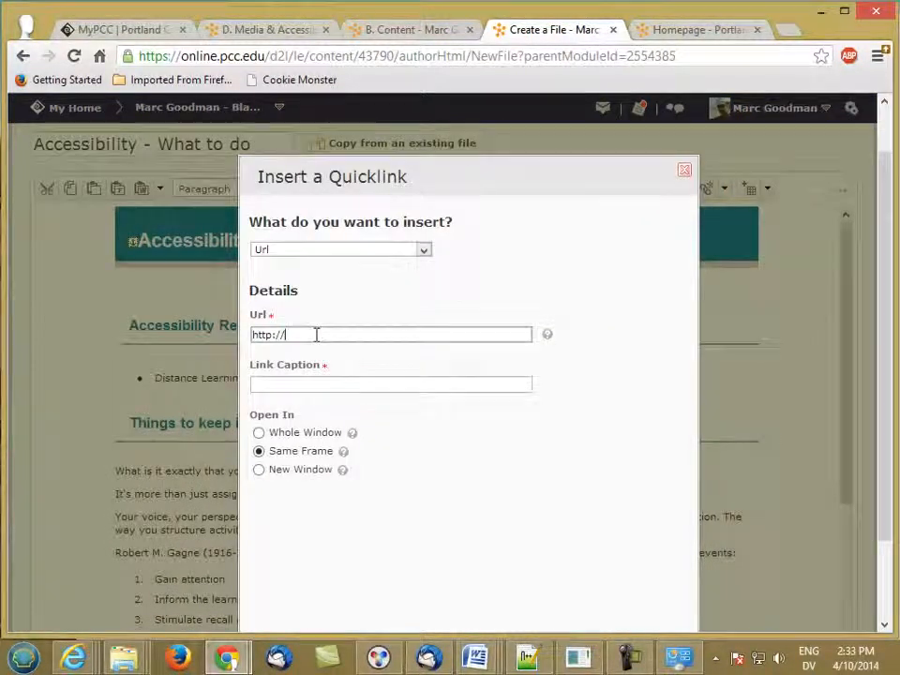
pyautogui.write('www.pcc.edu/access')
pyautogui.click(292, 390)
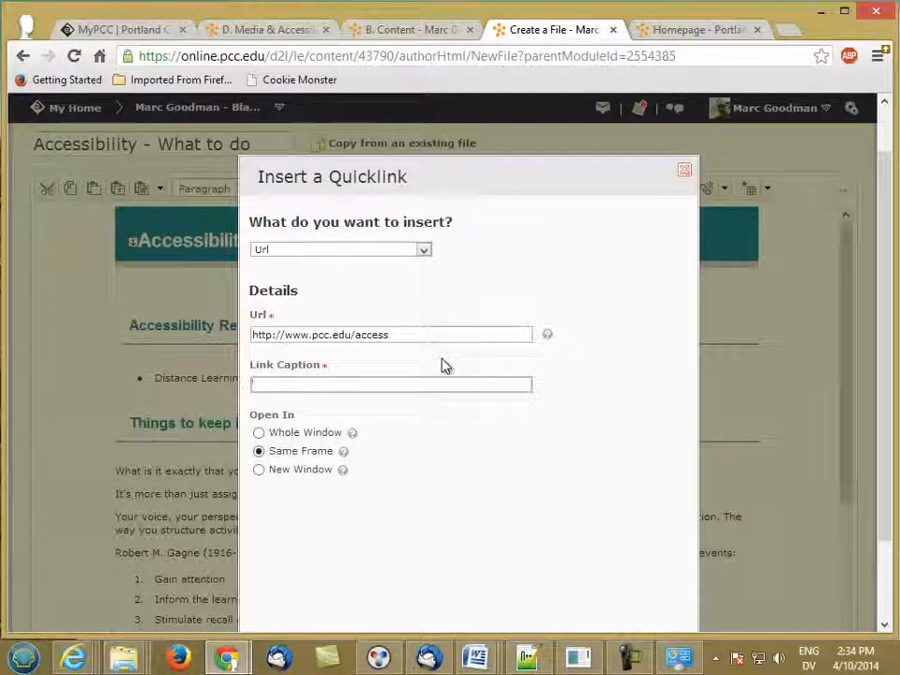
pyautogui.write('uidelines for d')
pyautogui.write('reating accessib')
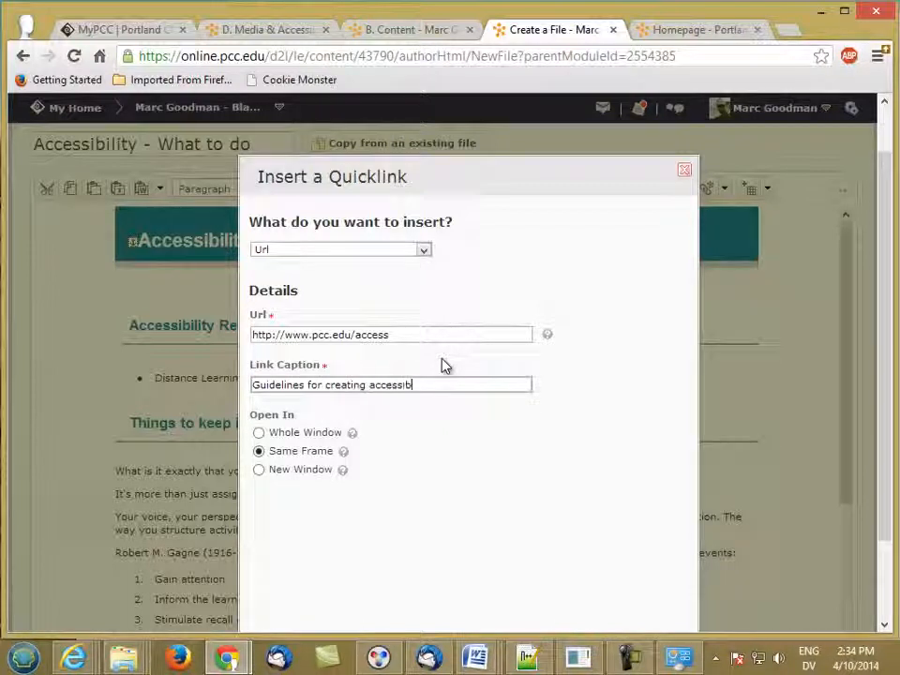
pyautogui.write('l')
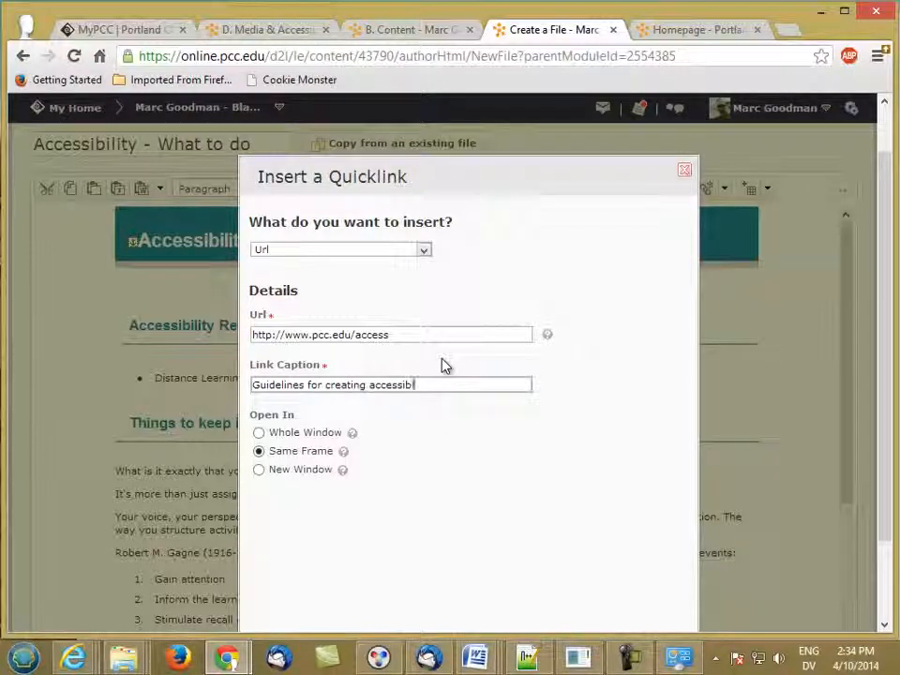
pyautogui.write('e documents')
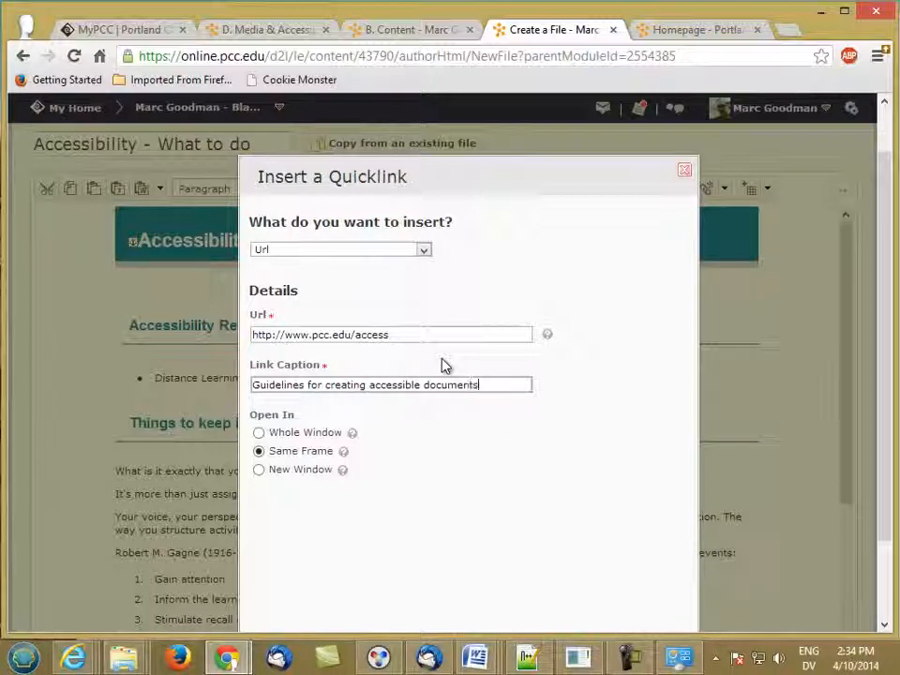
pyautogui.click(261, 471)
pyautogui.moveTo(437, 181); pyautogui.dragTo(438, 119)
pyautogui.click(265, 604)
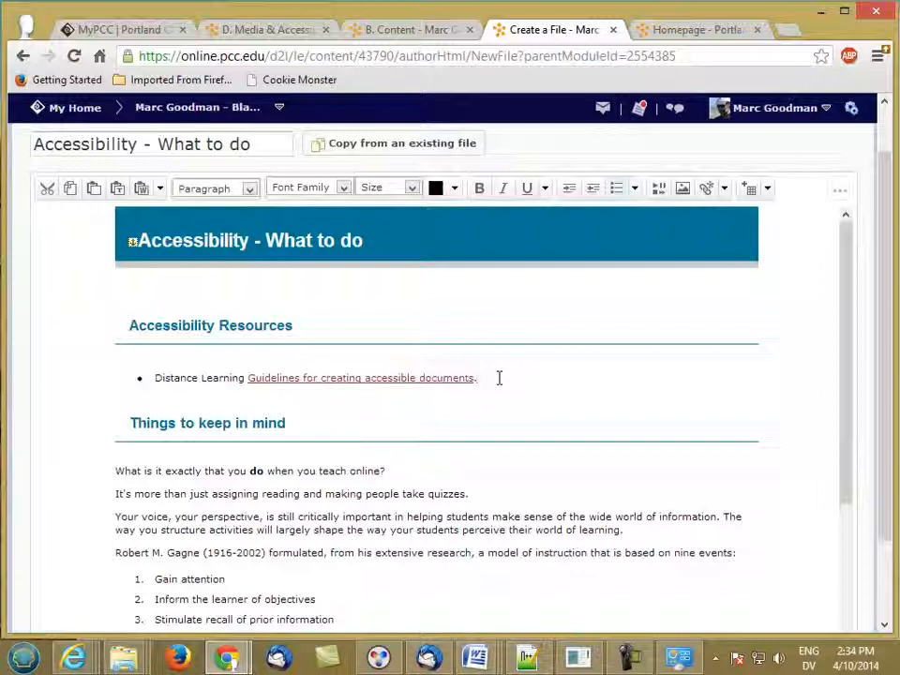
# - Add a second bullet under "Accessibility Resources" reading "HTML templates in the course shell."
pyautogui.press('Return')
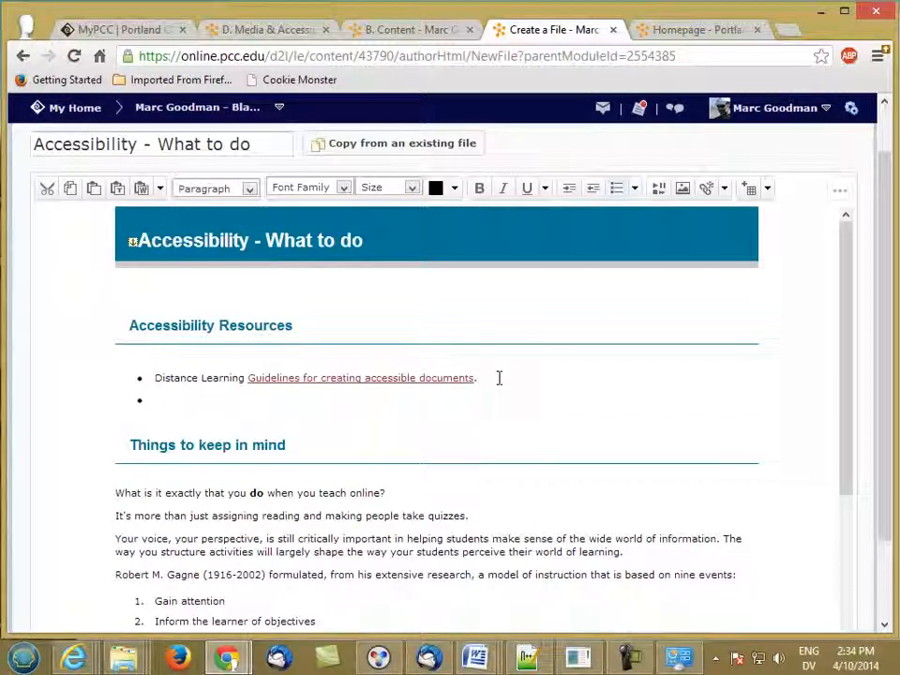
pyautogui.write('HTML')
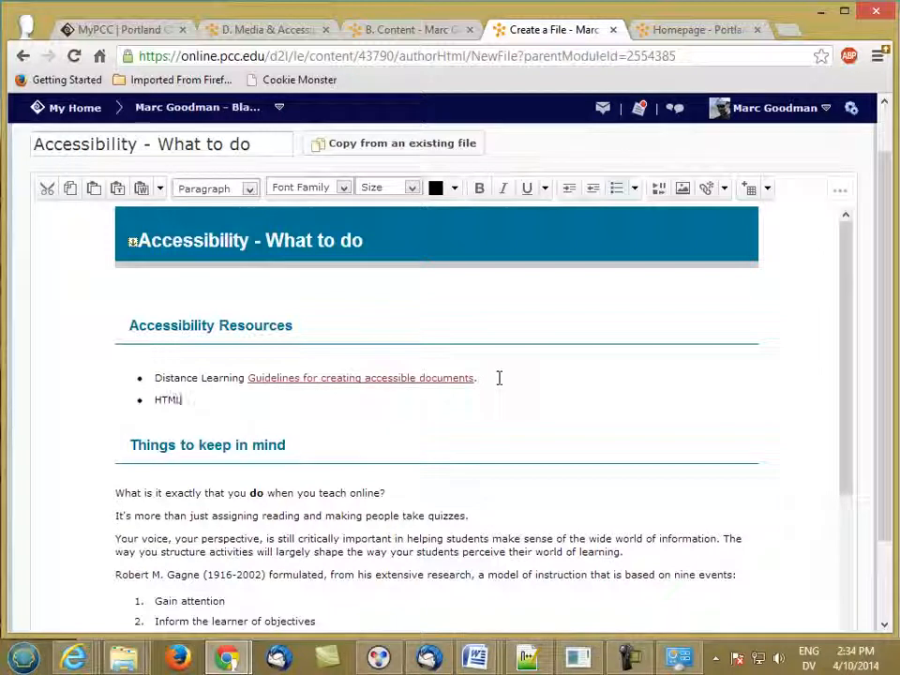
pyautogui.write(' templates in the course shell.')
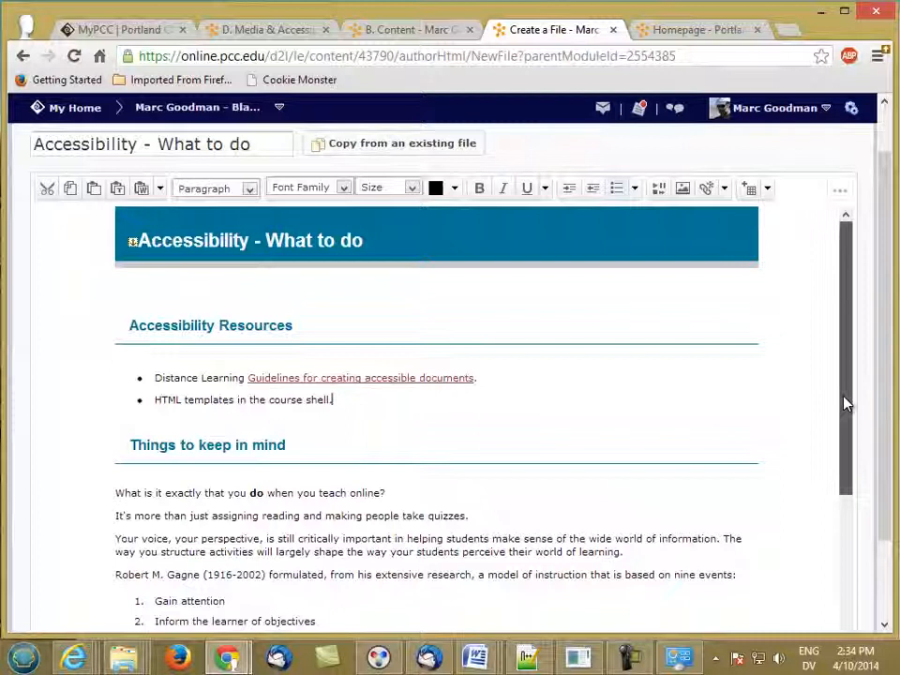
# - Delete the template's sample lecture text and numbered list below "Things to keep in mind", and add an empty line under that heading
pyautogui.moveTo(843, 402); pyautogui.dragTo(844, 459)
pyautogui.moveTo(111, 397); pyautogui.dragTo(262, 533)
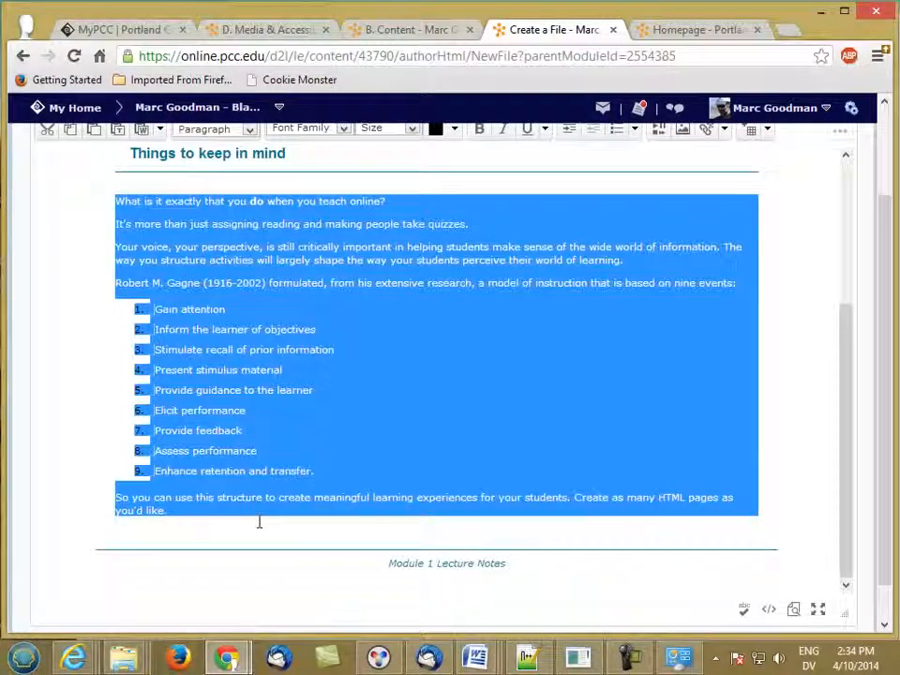
pyautogui.press('Delete')
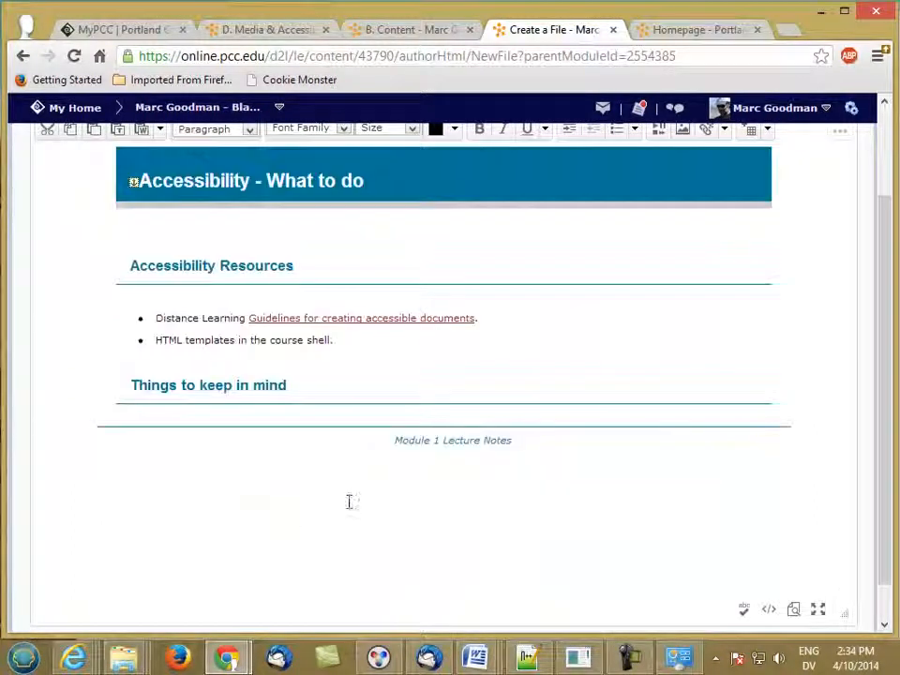
pyautogui.click(317, 387)
pyautogui.press('Return')
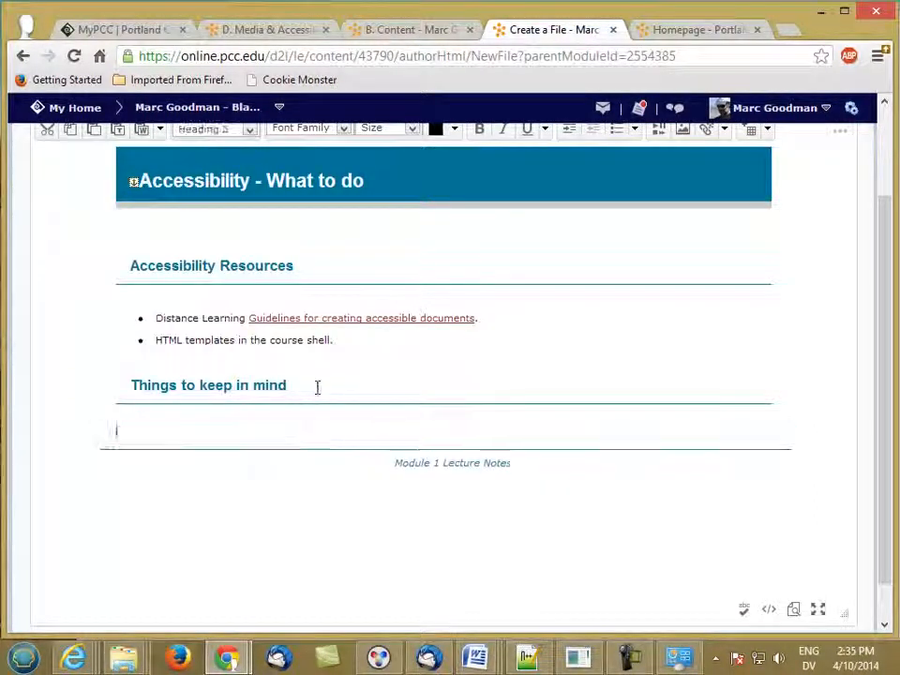
# - Write "Here are some guidelines for creating accessible web content:" under the "Things to keep in mind" heading and start a new line
pyautogui.moveTo(887, 232); pyautogui.dragTo(886, 200)
pyautogui.write('Here are some nuidelines')
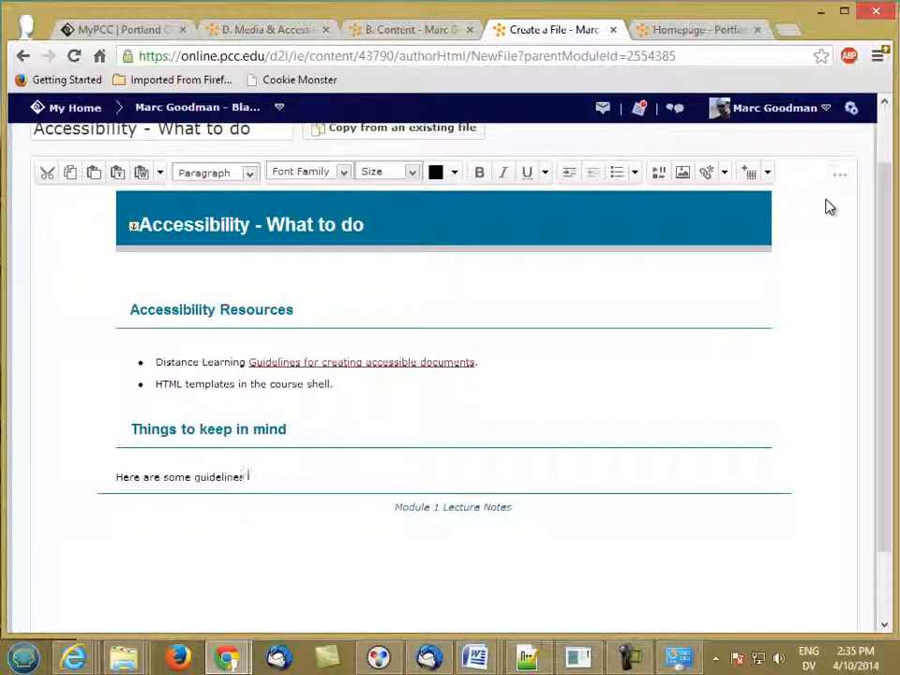
pyautogui.write(' for dreating a')
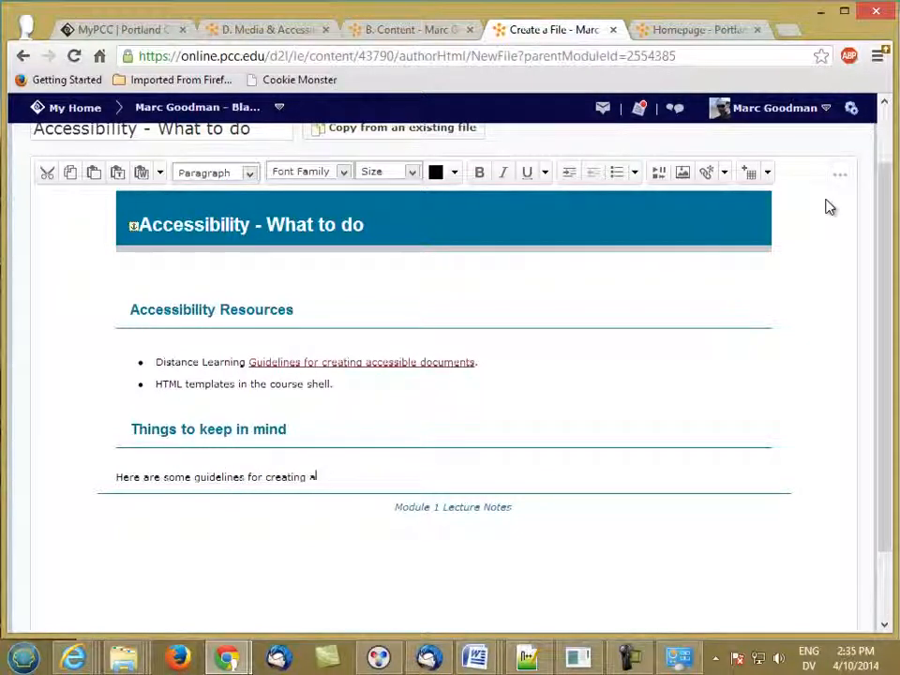
pyautogui.write('ccessible web content')
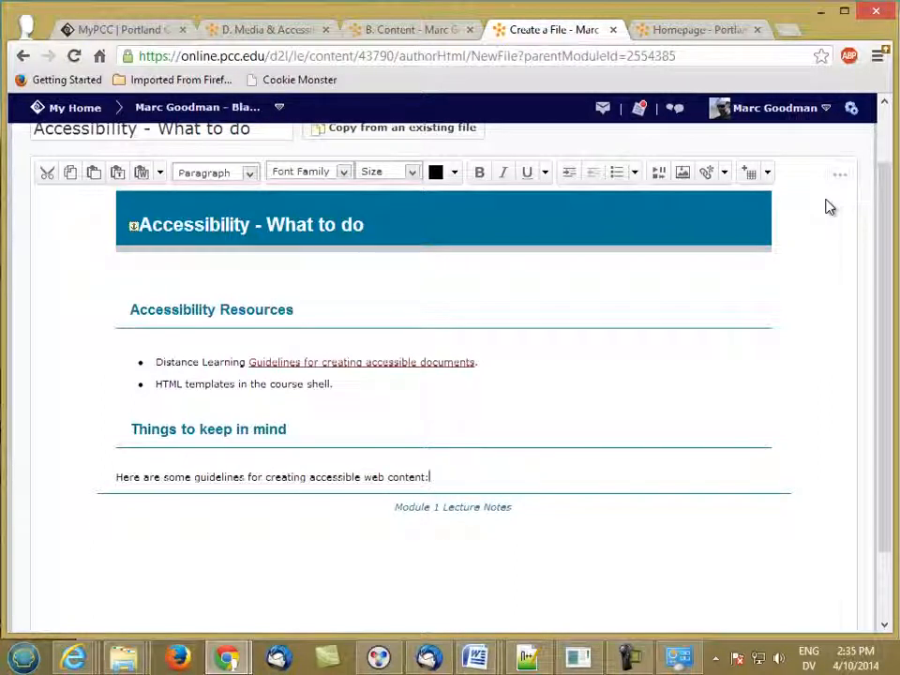
pyautogui.write(':')
pyautogui.press('Return')
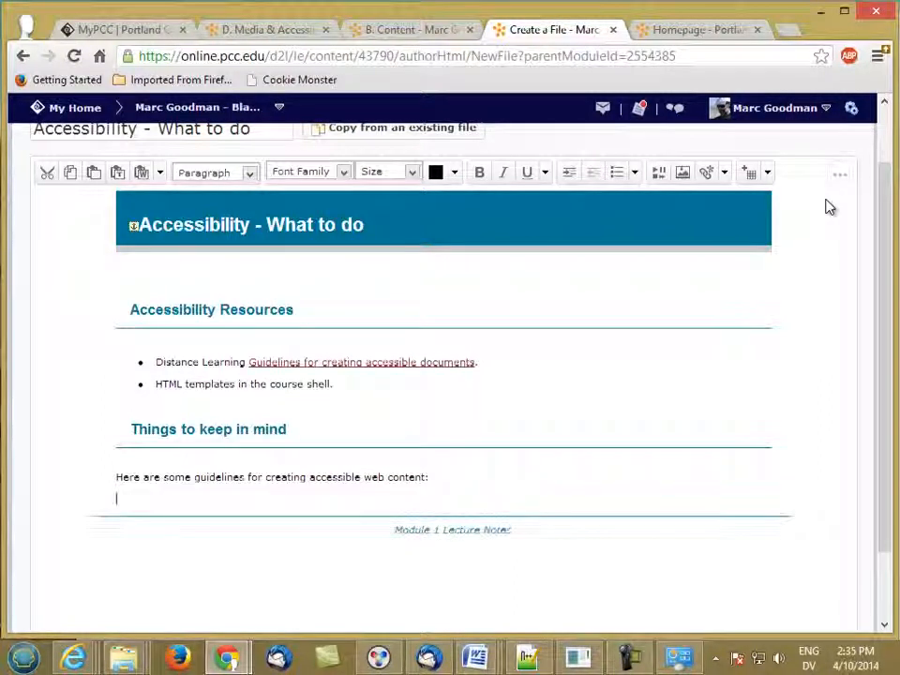
# - Start an ordered list below the guidelines sentence with the item "Always use proper header structure (Heading 1, Heading 2, etc.)."
pyautogui.click(764, 176)
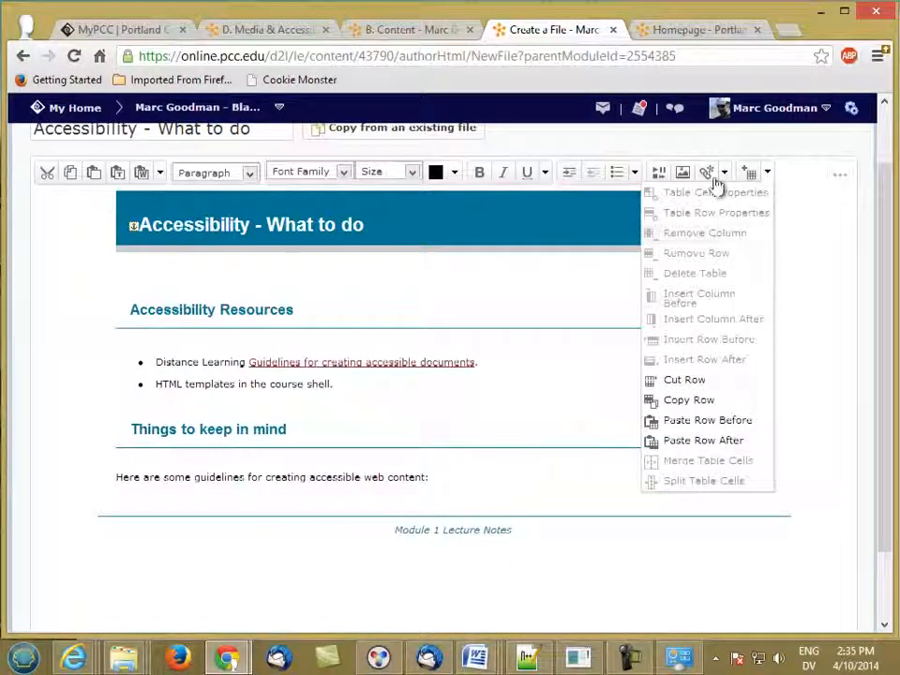
pyautogui.click(635, 174)
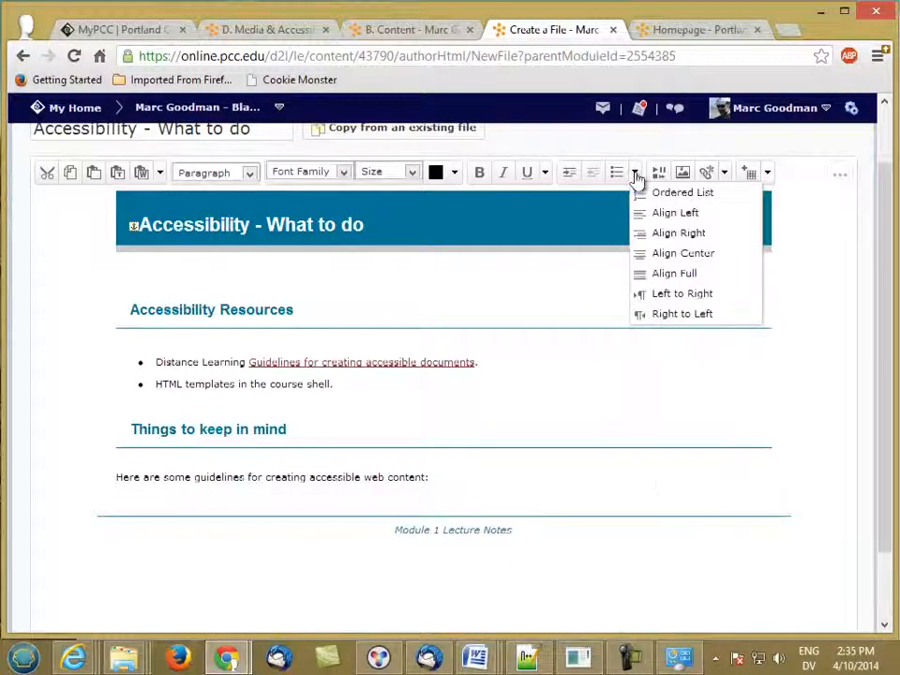
pyautogui.click(659, 193)
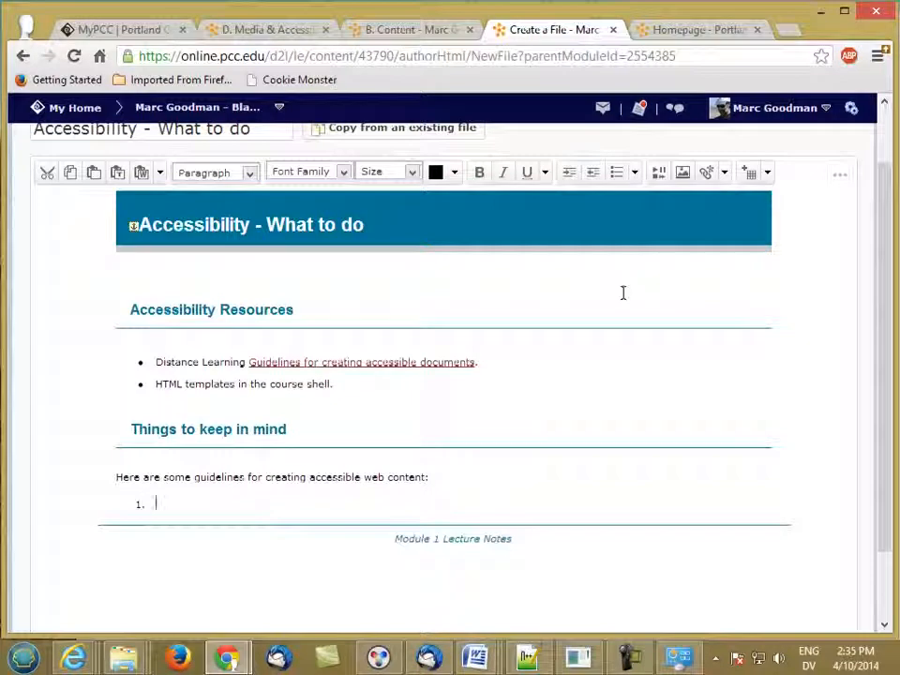
pyautogui.write('Always use proper header st')
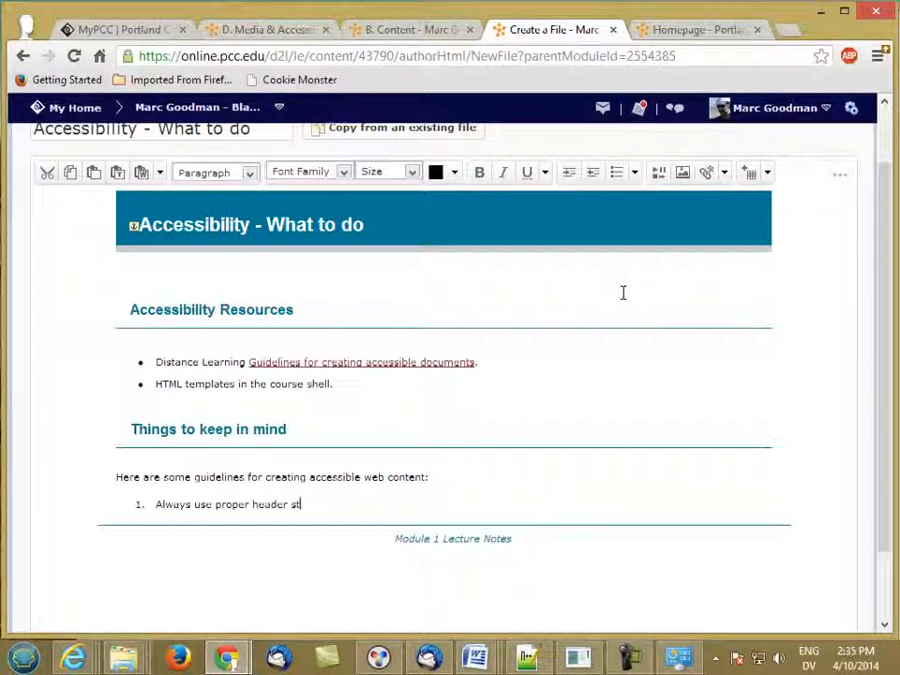
pyautogui.write('ructure.')
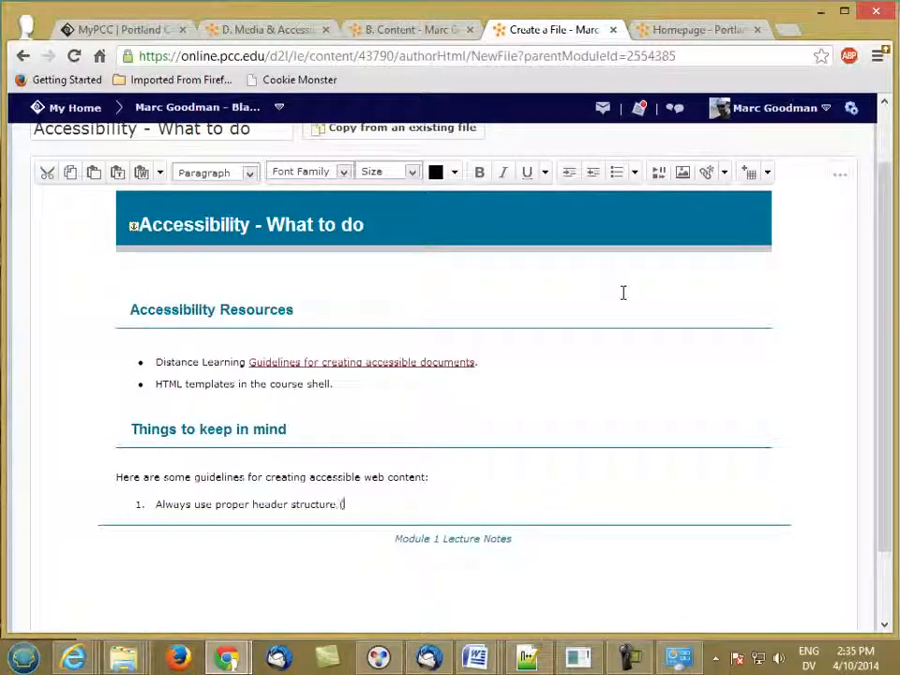
pyautogui.write(' (Heading 1)')
pyautogui.press('BackSpace')
pyautogui.write('Heading 2, etc.).')
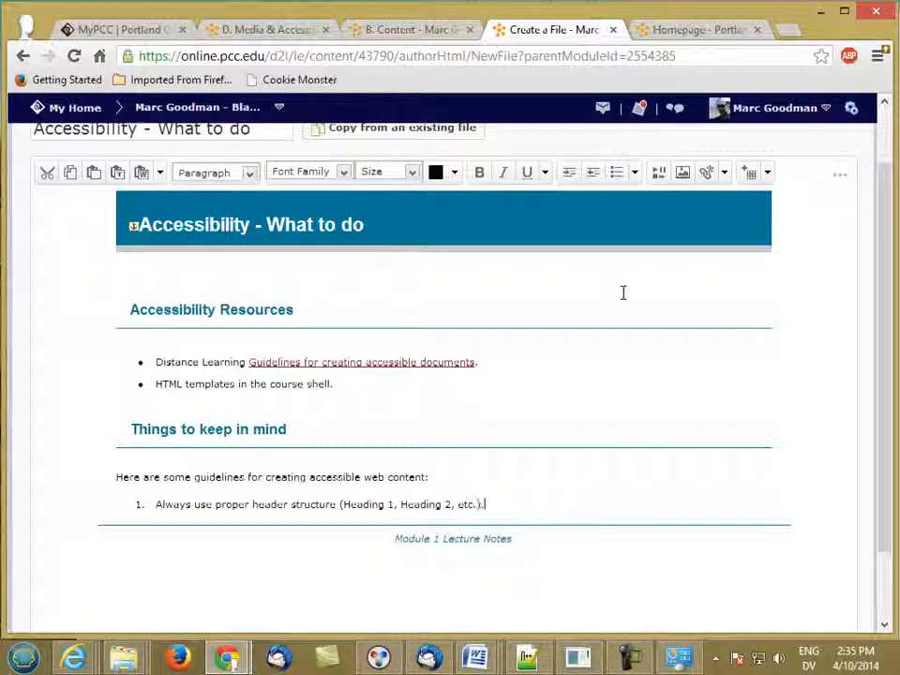
pyautogui.press('Return')
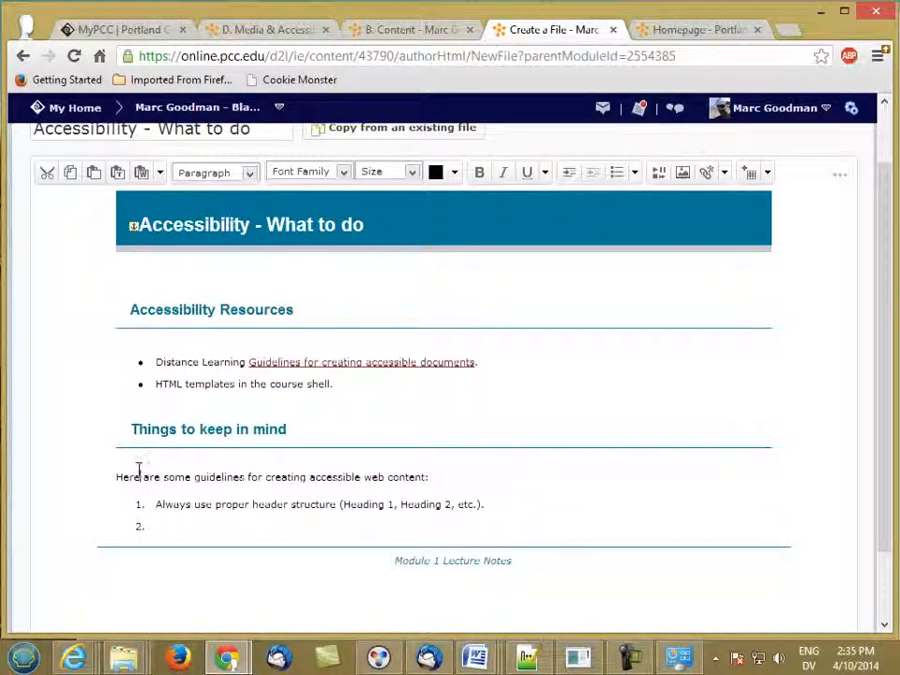
# - Try the Heading 3 format on the "Here are some guidelines" line and return the line to Paragraph
pyautogui.click(141, 465)
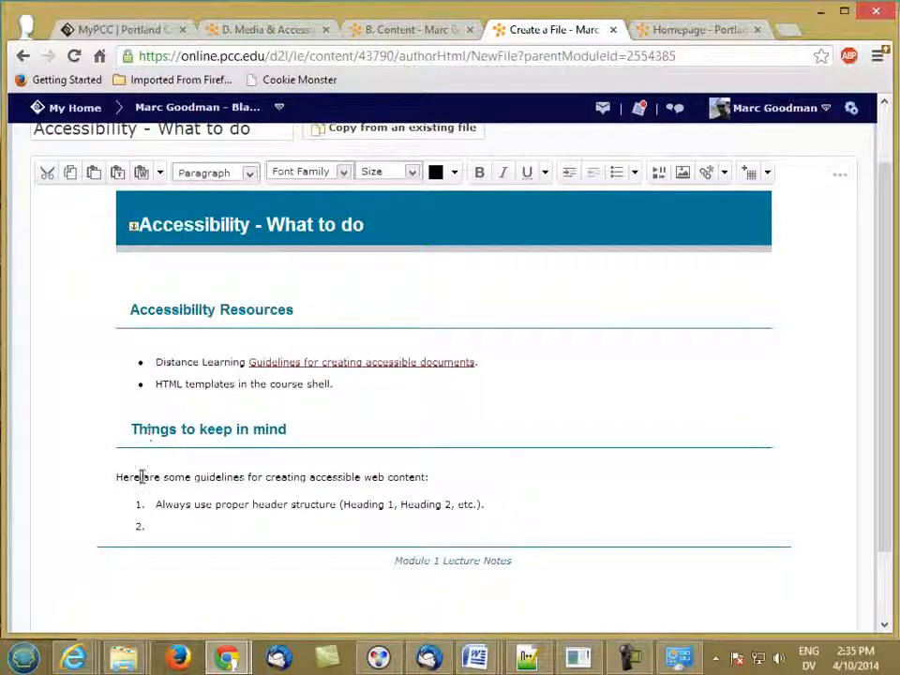
pyautogui.click(250, 174)
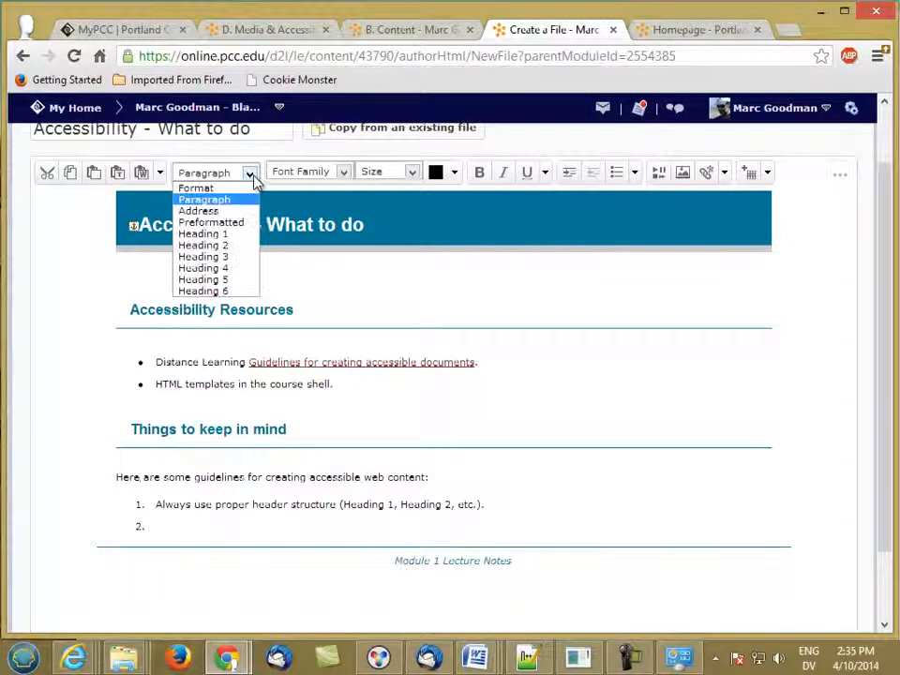
pyautogui.click(228, 259)
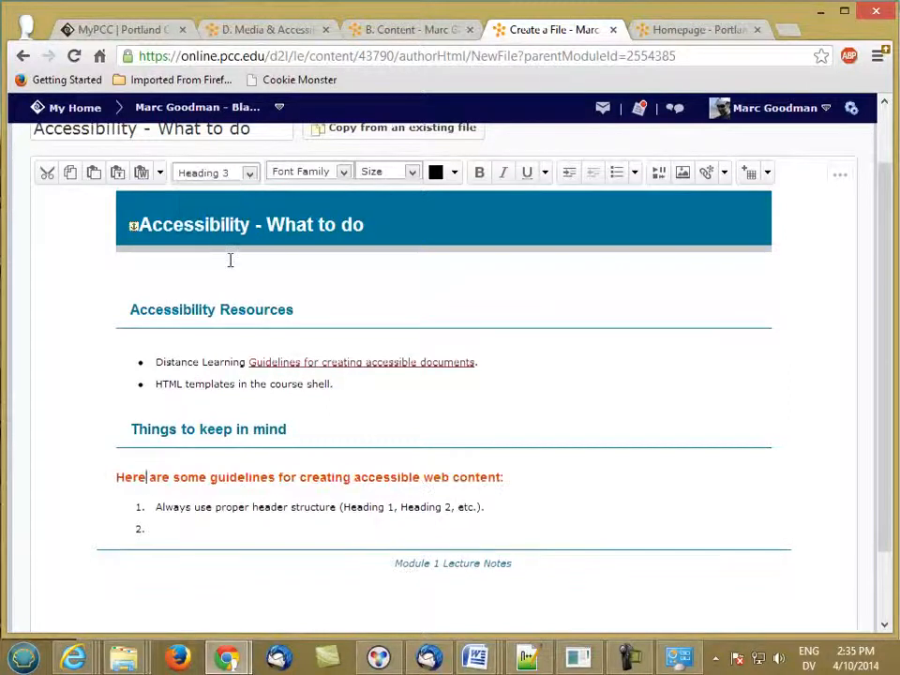
pyautogui.click(249, 175)
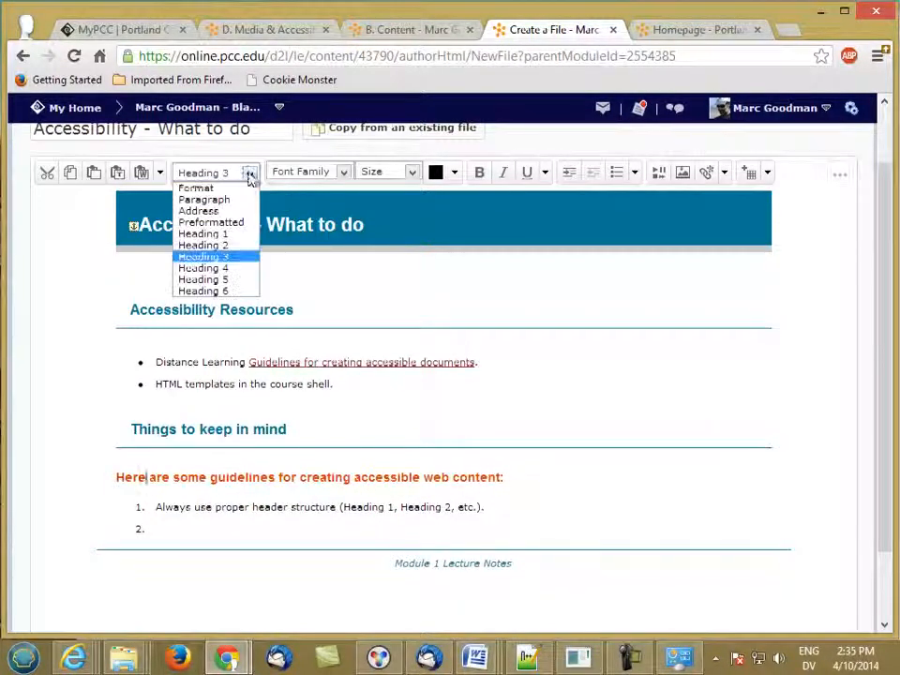
pyautogui.click(234, 197)
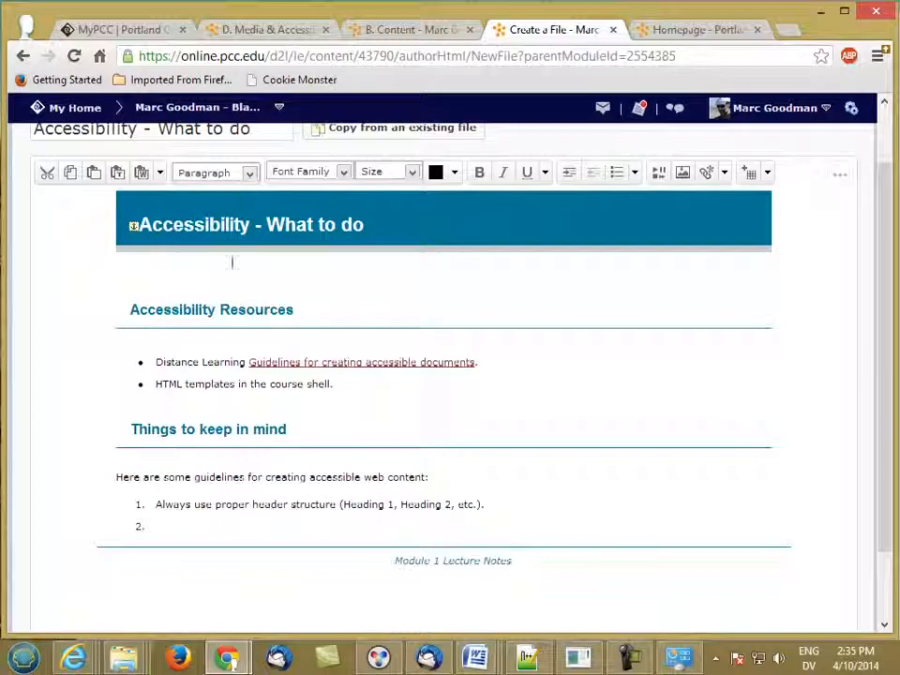
# - Fill in the second numbered item with "Always use correct list structure." and start a third item
pyautogui.click(222, 526)
pyautogui.write('Always use ')
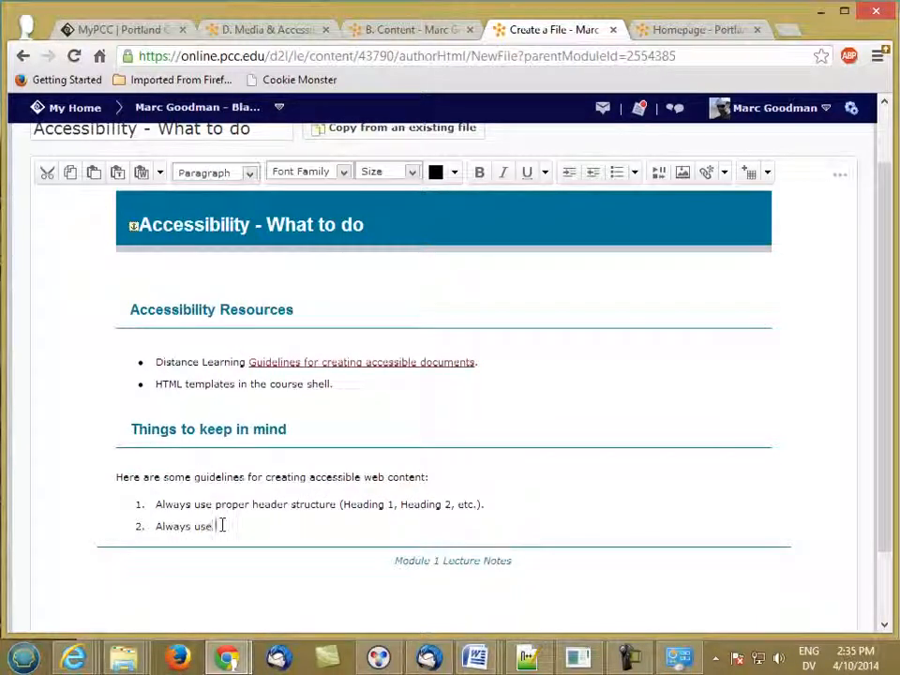
pyautogui.write('correct list structure')
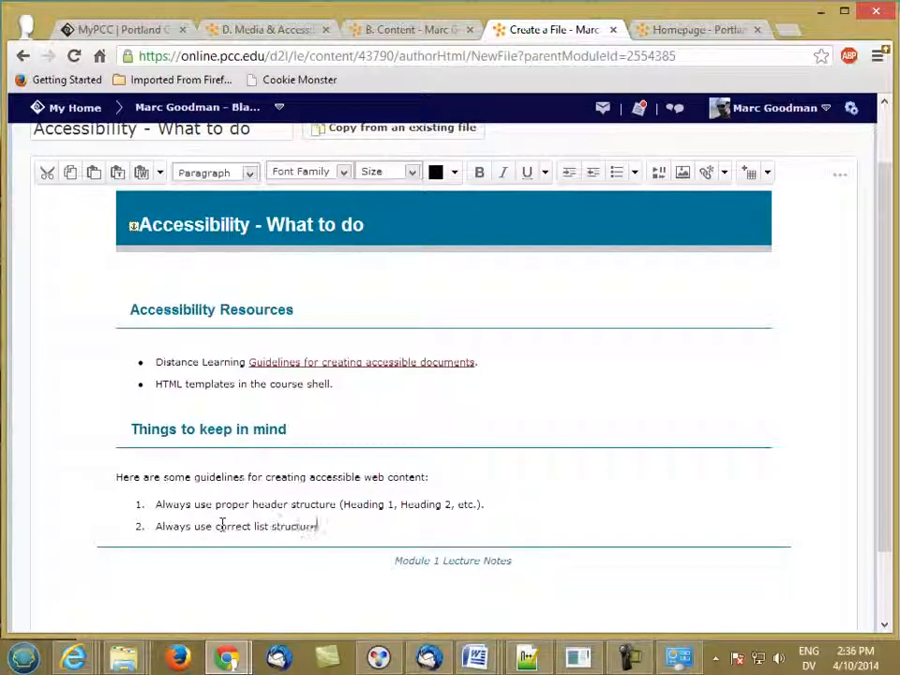
pyautogui.write('.')
pyautogui.press('Return')
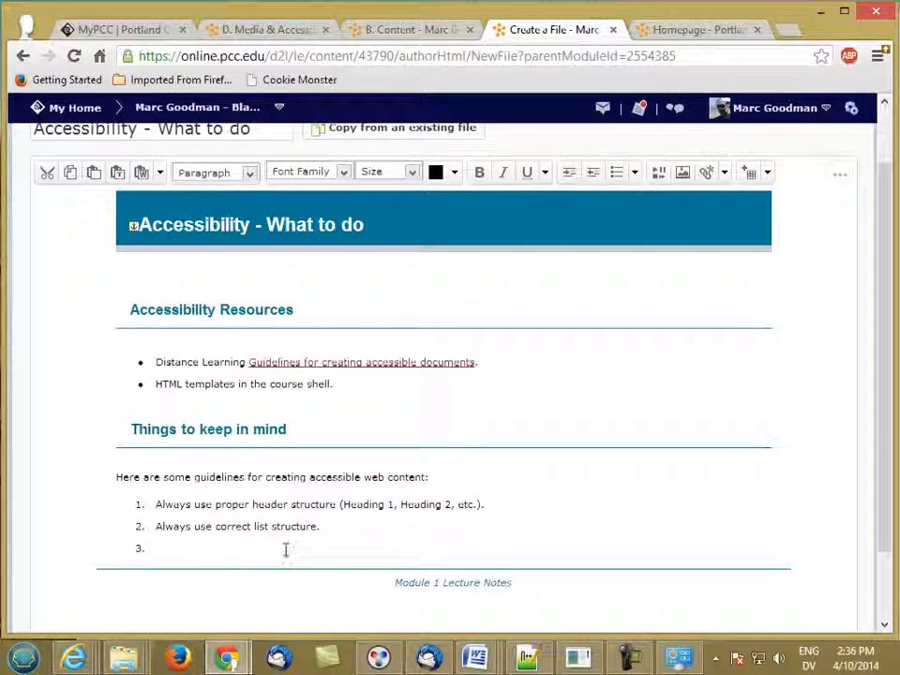
# - Write "If you use images, always include descriptive alt text." as the third numbered item
pyautogui.write('ou use images,')
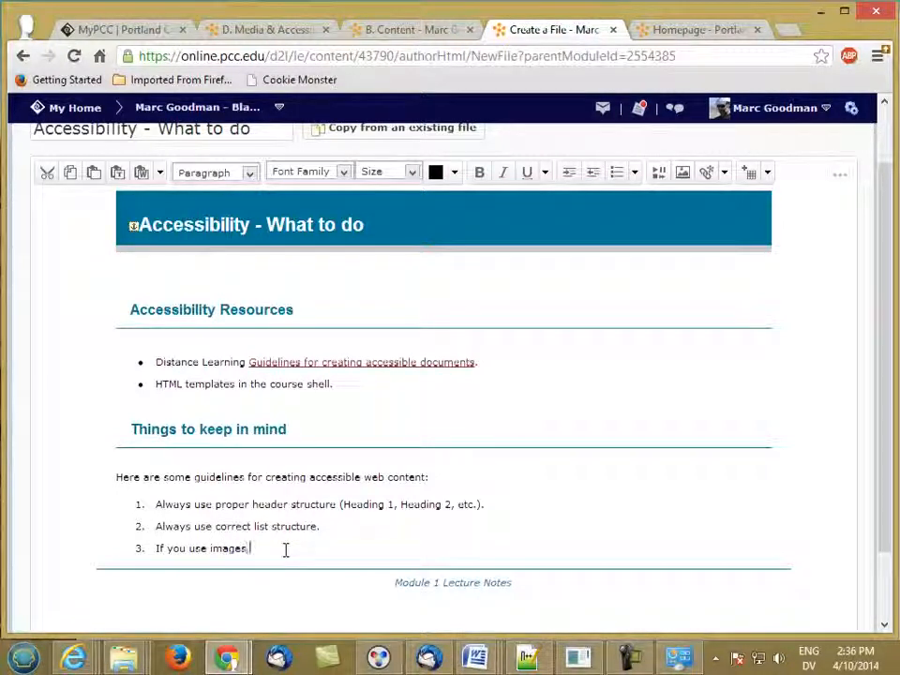
pyautogui.write(' always')
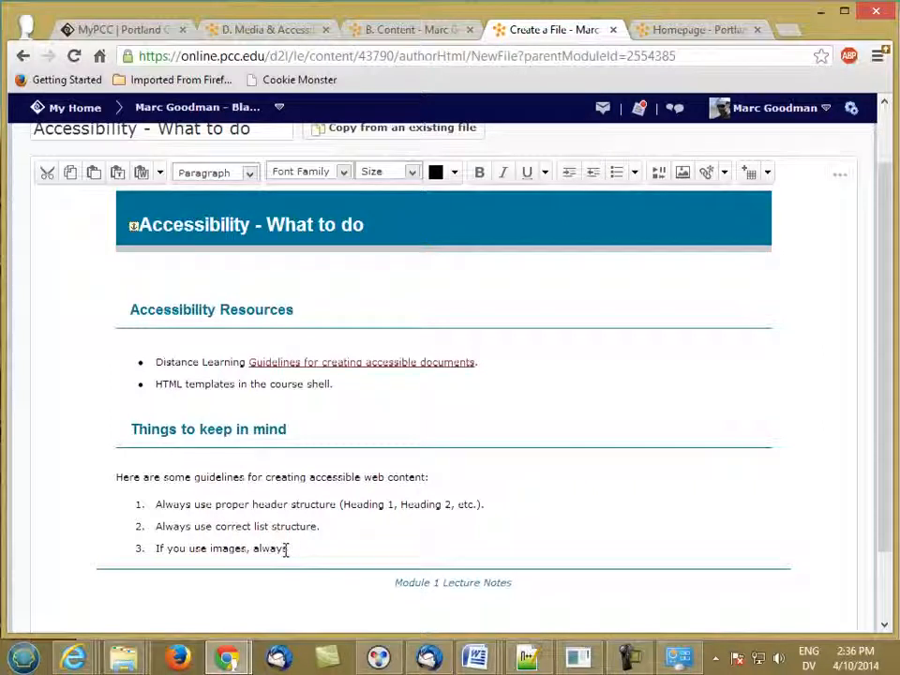
pyautogui.write(' include descriptive alt text. ')
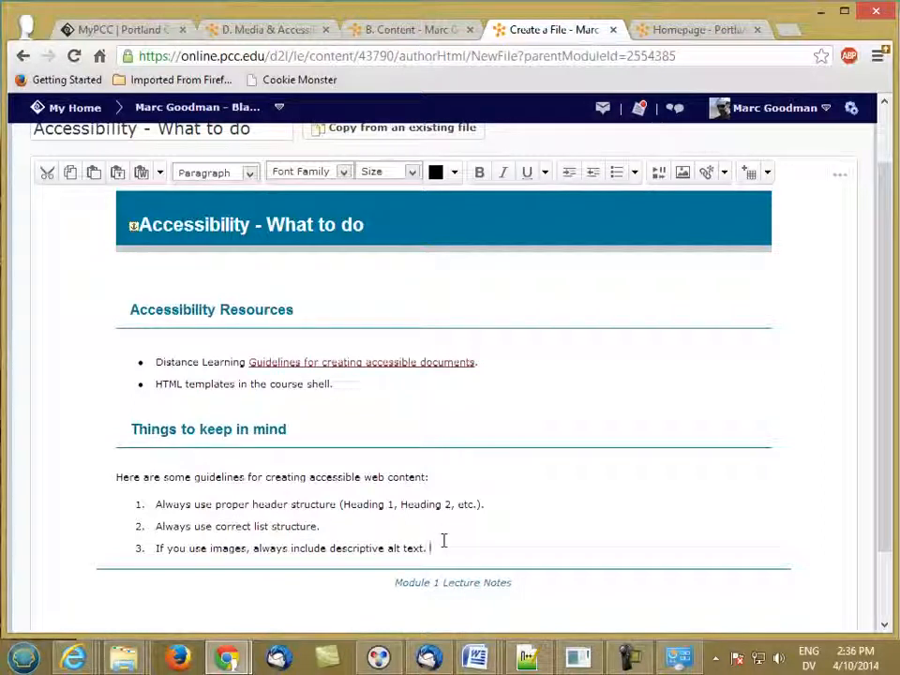
# - Append "Note: if the image is purely decorative and there's no useful content in it, you can mark it as "decorative" and leave the alt text blank."
pyautogui.write('Nete: if the image is p')
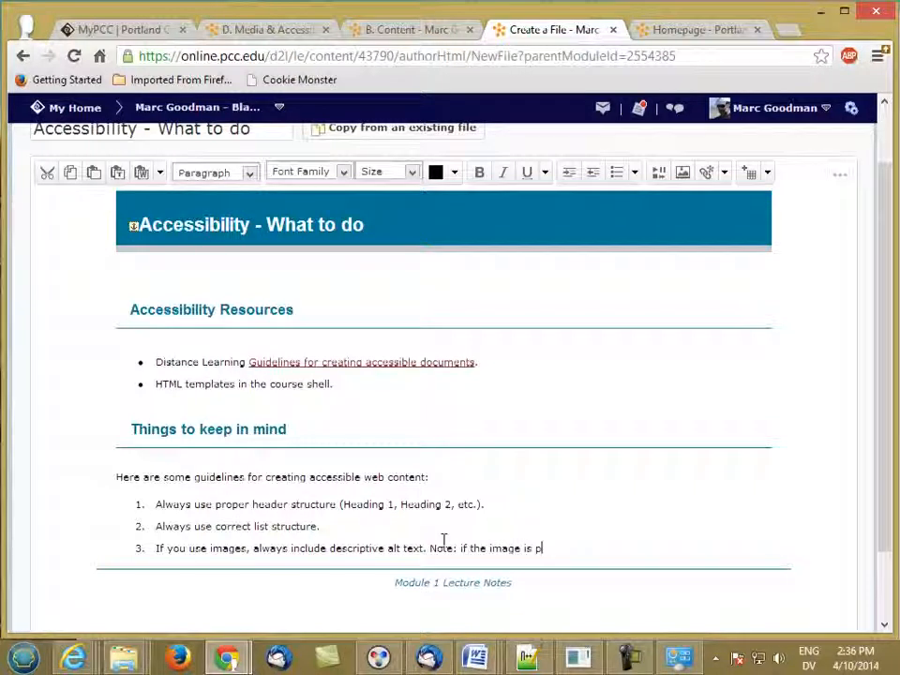
pyautogui.write('urely decorative and there\'s no useful content in it, you can mark it as "decorative')
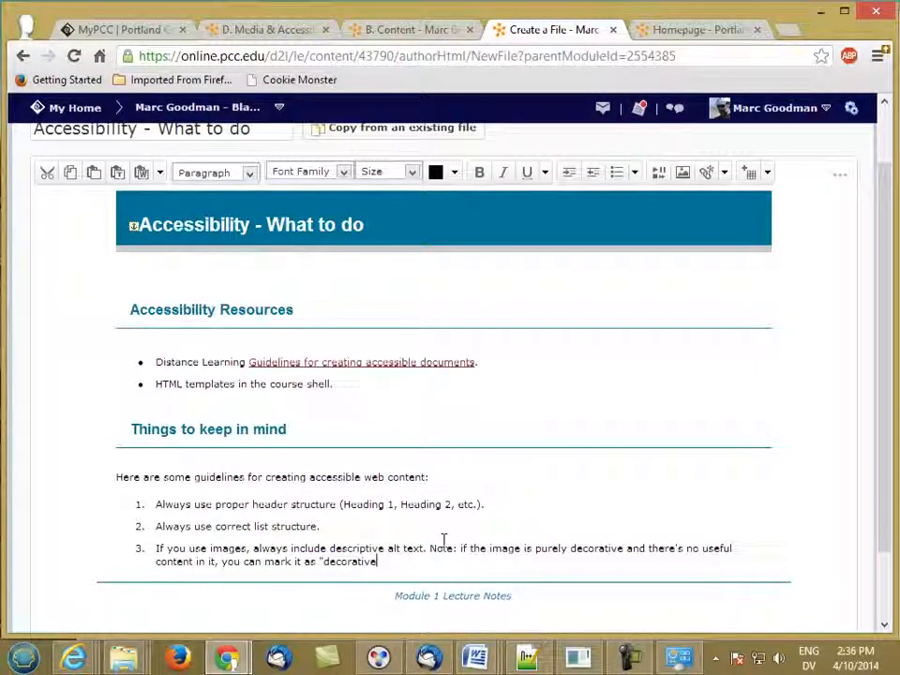
pyautogui.write('" and leave')
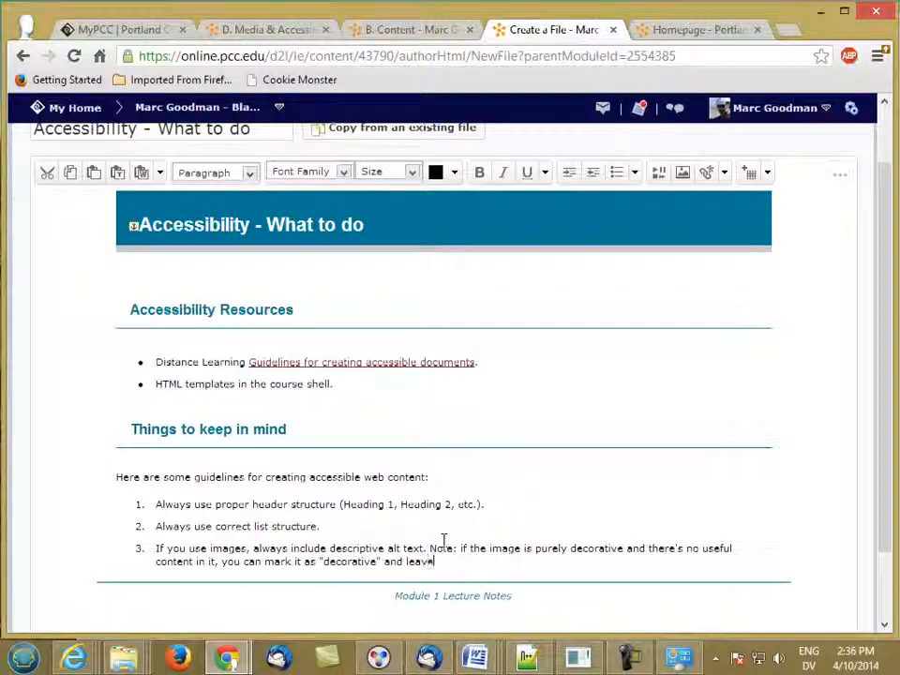
pyautogui.write(' the alt texc')
pyautogui.press('BackSpace')
pyautogui.write('lank.')
pyautogui.press('Return')
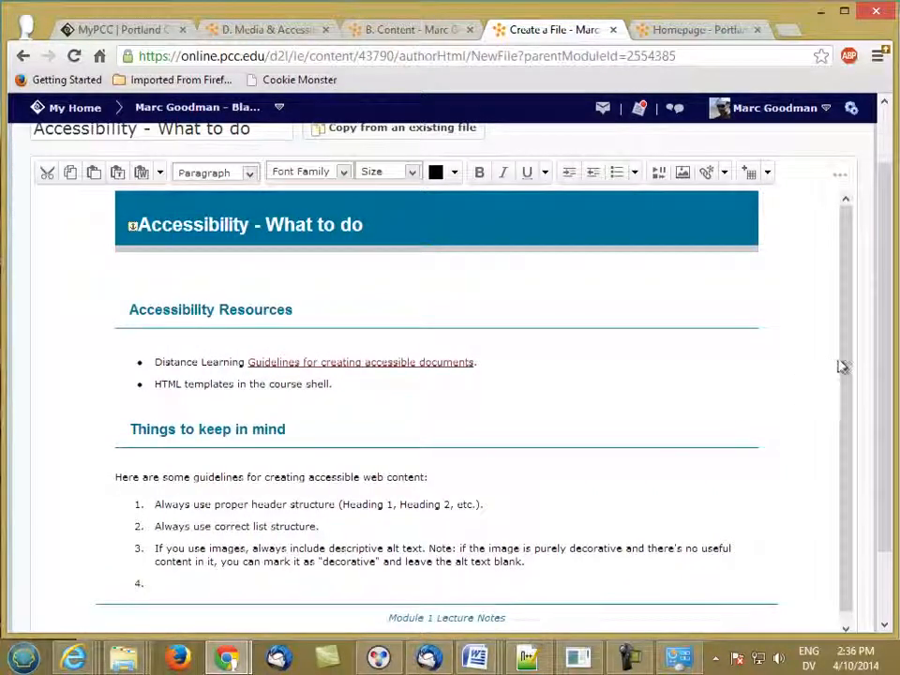
# - Write "If you use data tables, always use table headers to describe what is in each column or row." as the fourth numbered item
pyautogui.scroll(-1, 842, 375)
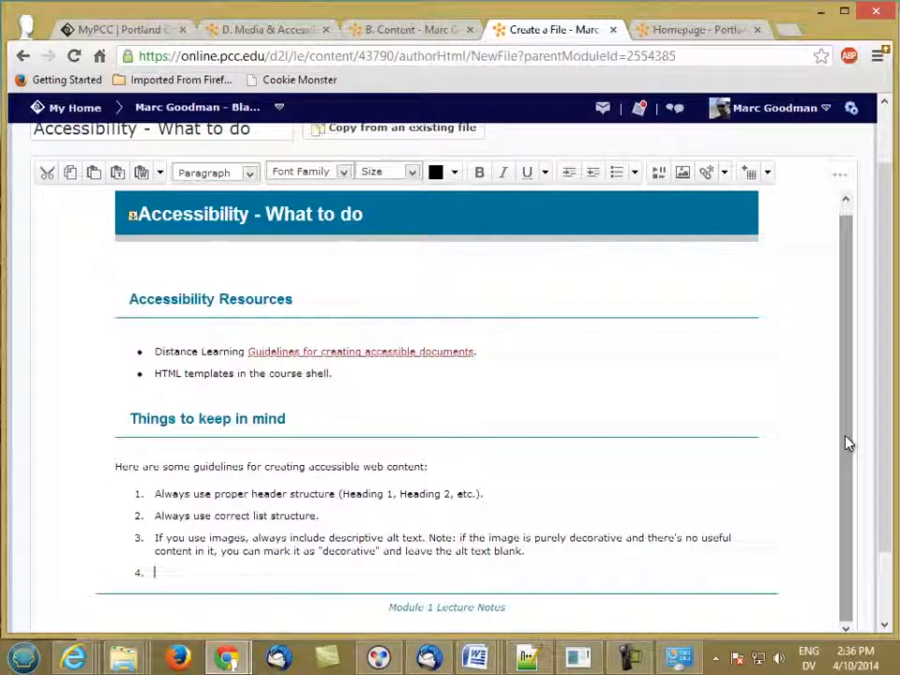
pyautogui.write('If y')
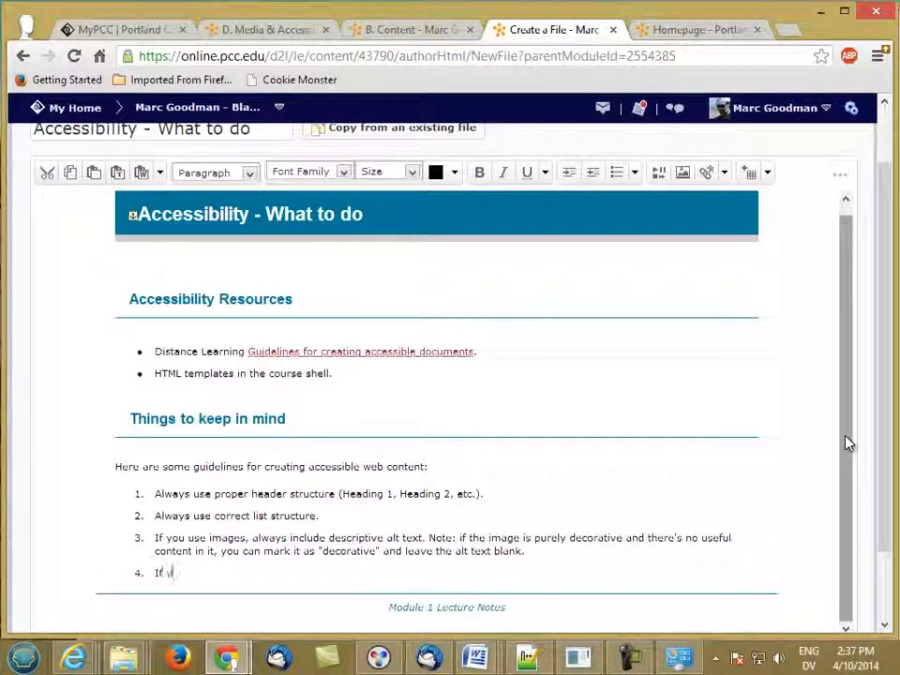
pyautogui.write('ou use data tab')
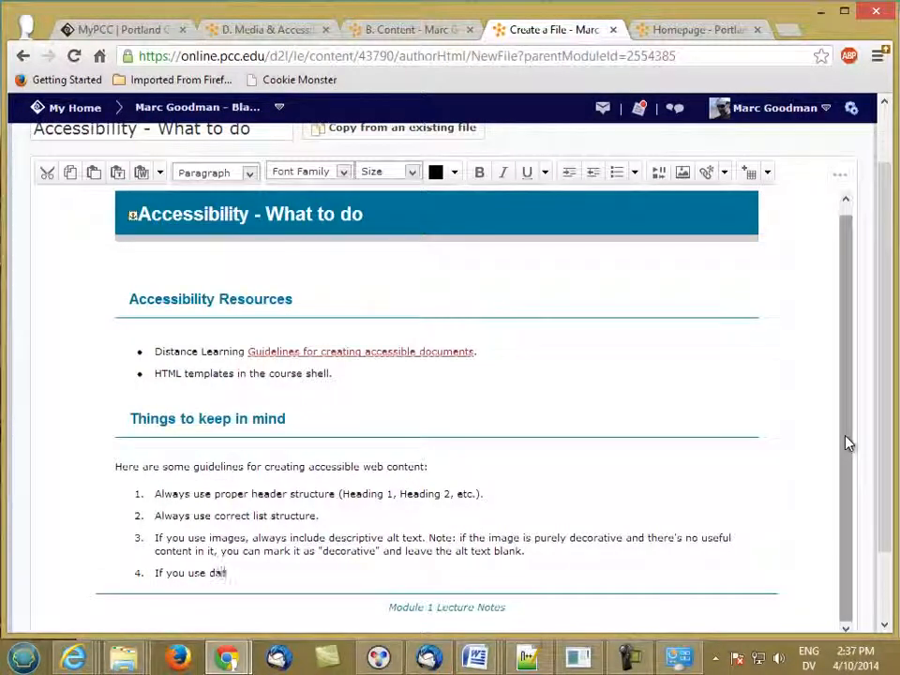
pyautogui.write('les,')
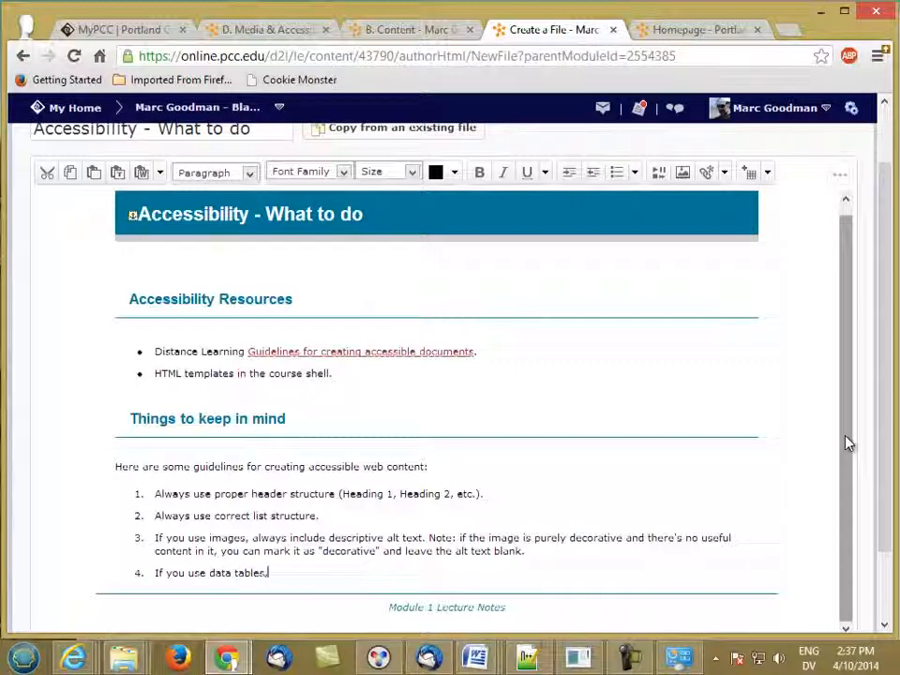
pyautogui.write(' always')
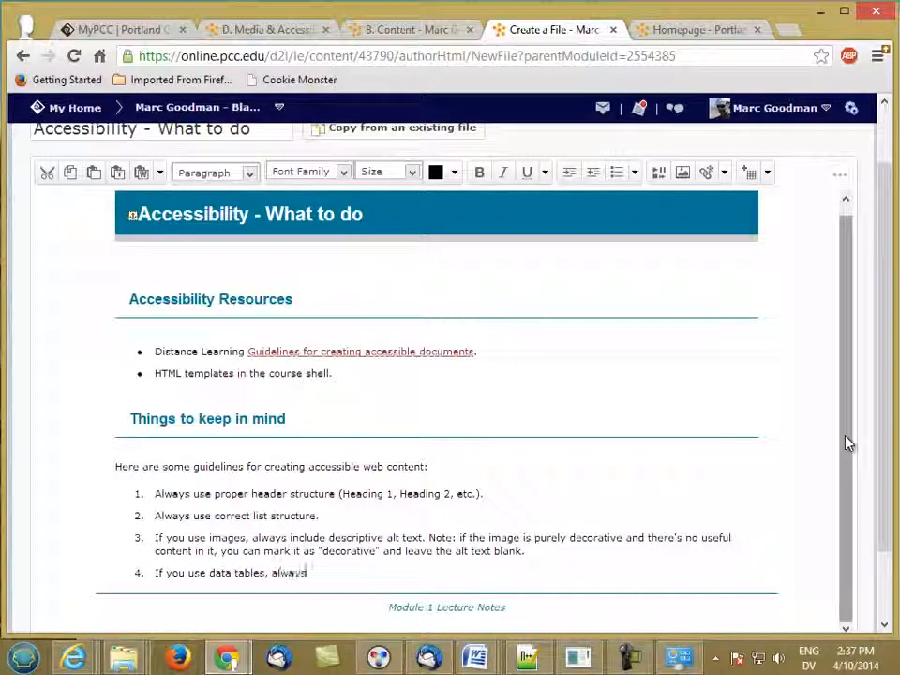
pyautogui.write(' use table headers')
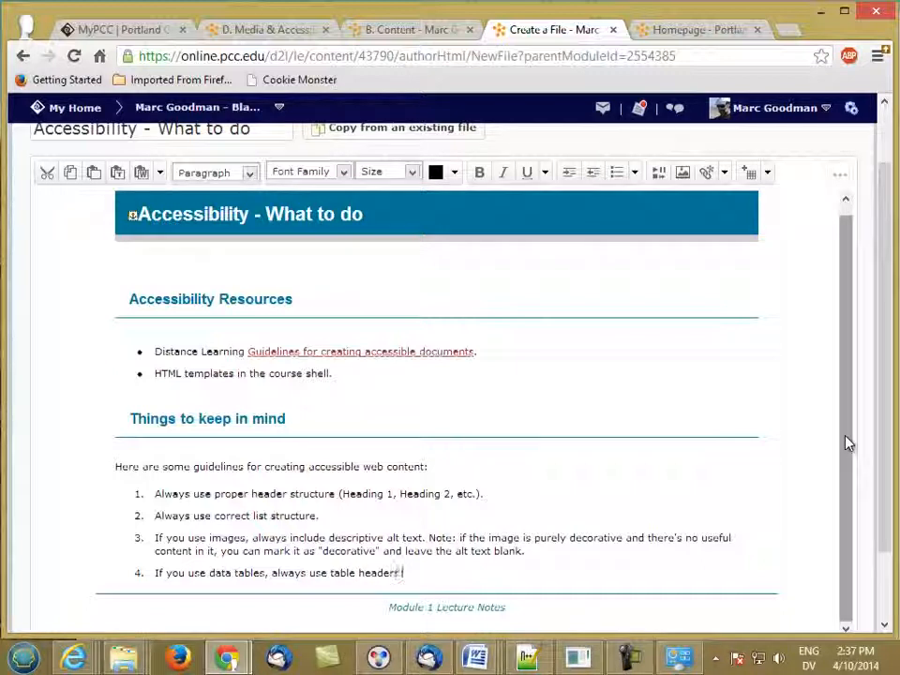
pyautogui.write(' to describe what is in each column or')
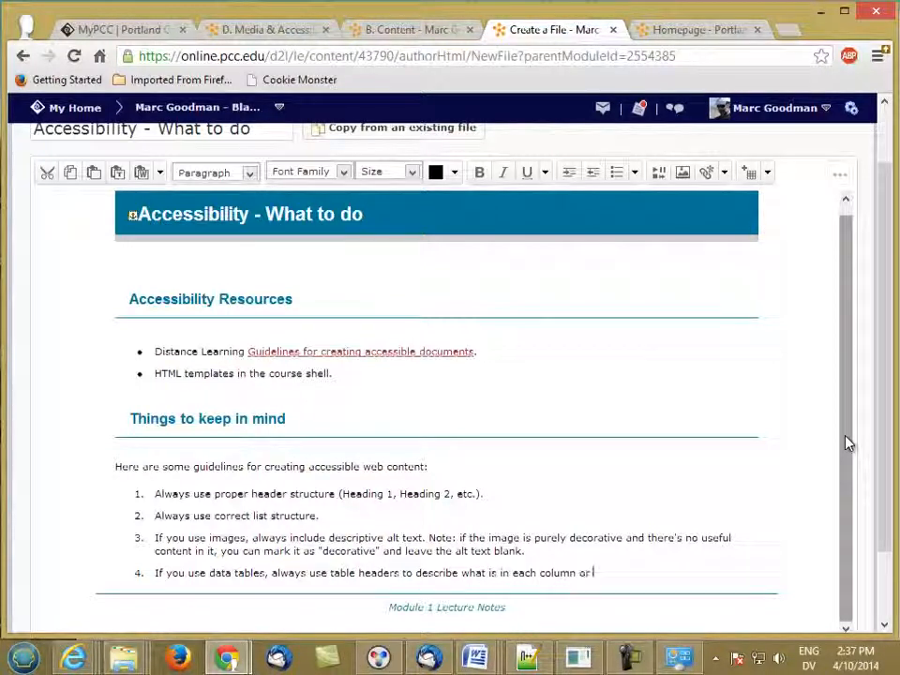
pyautogui.write(' row.')
pyautogui.press('Return')
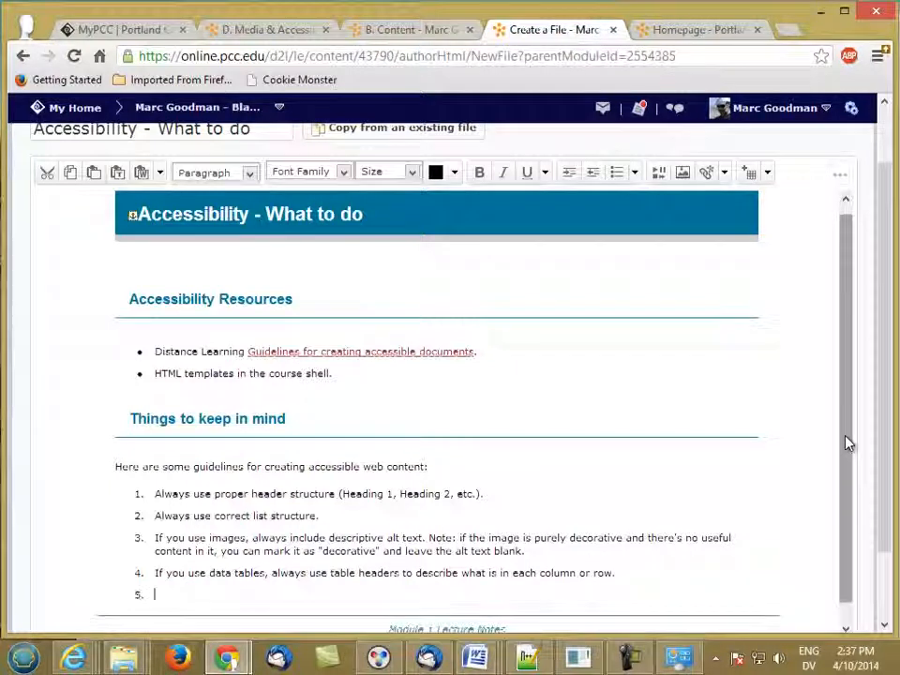
# - Write "Don't use color as the sole means of conveying importance!!!" in red as the fifth numbered item
pyautogui.click(455, 172)
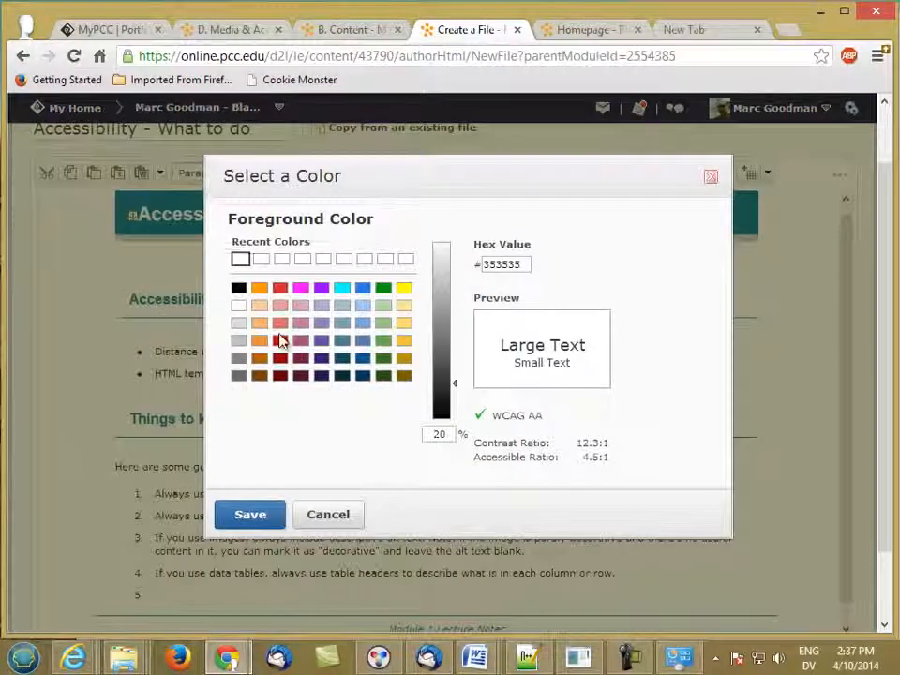
pyautogui.click(280, 340)
pyautogui.click(259, 527)
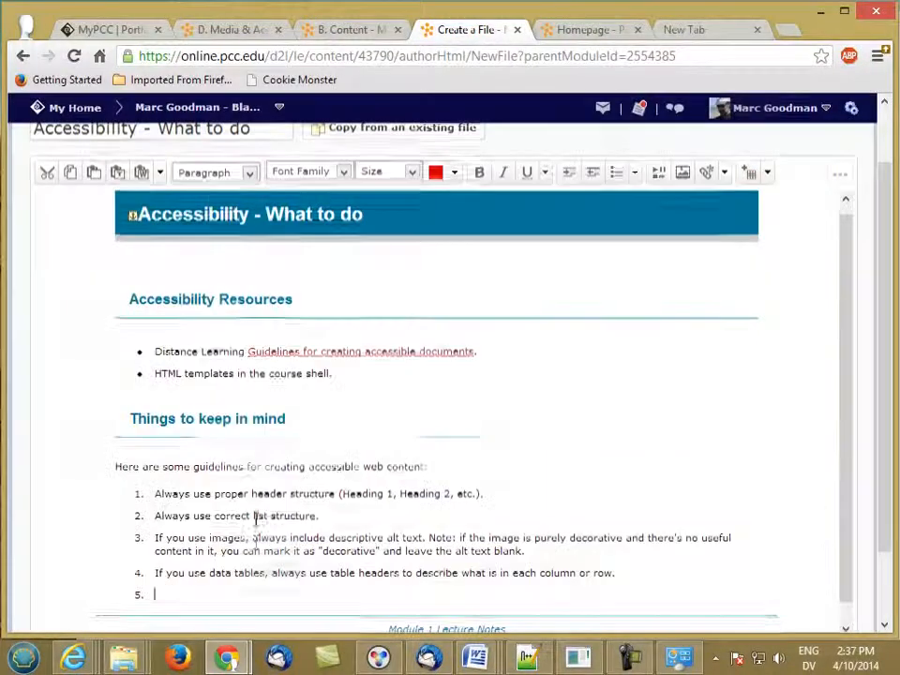
pyautogui.write("Don't use color as the sole means of con")
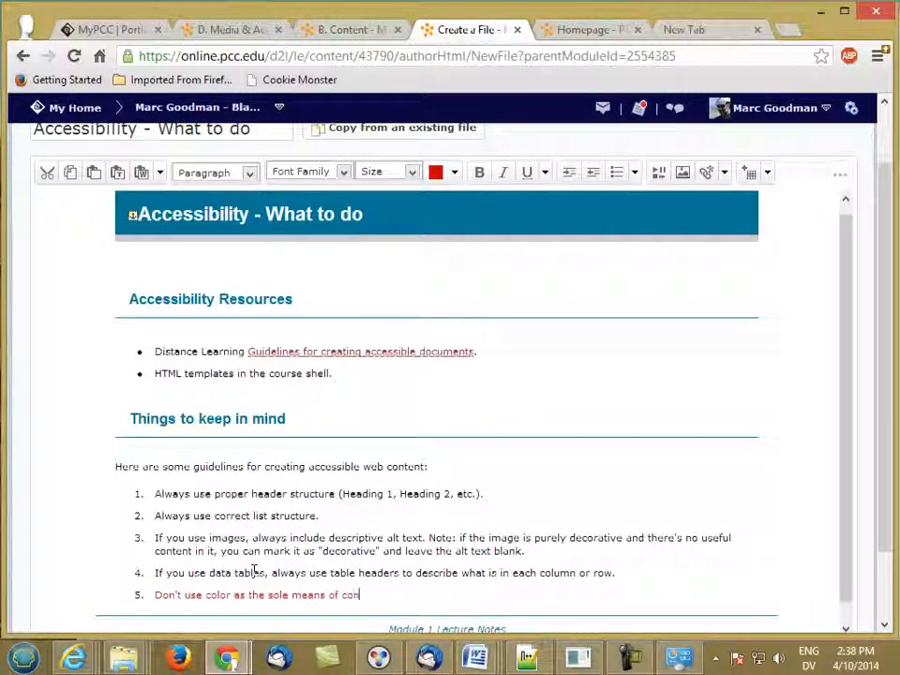
pyautogui.write('veying impor')
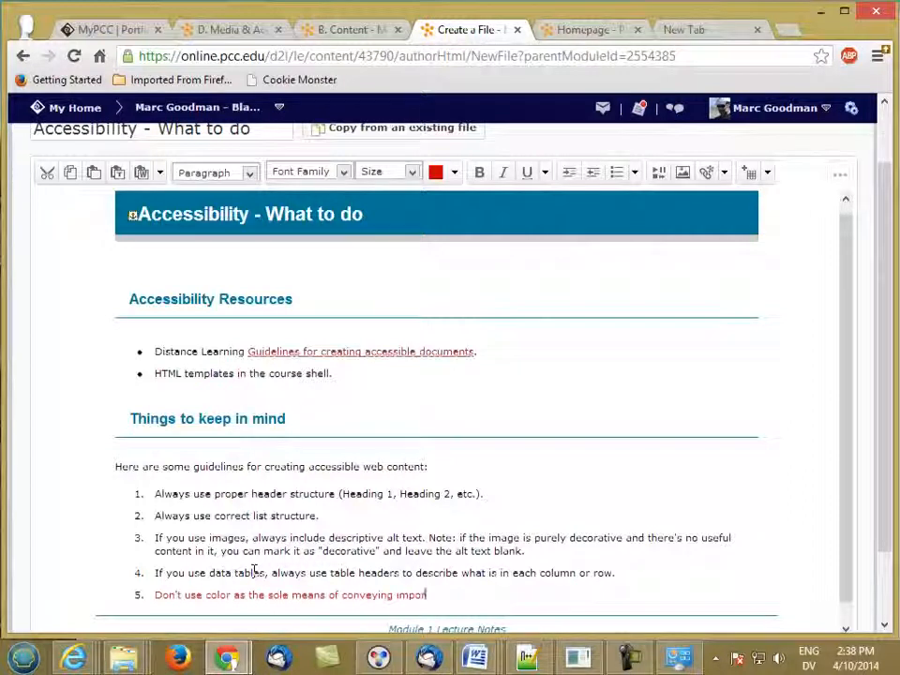
pyautogui.write('tant')
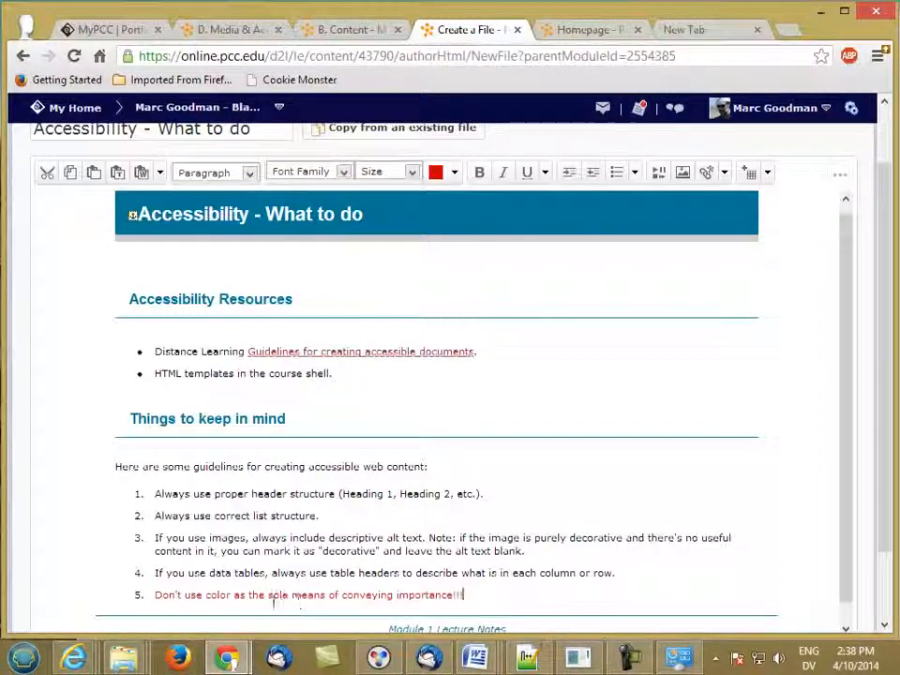
# - Make the whole text of the red fifth list item bold
pyautogui.moveTo(155, 594); pyautogui.dragTo(466, 594)
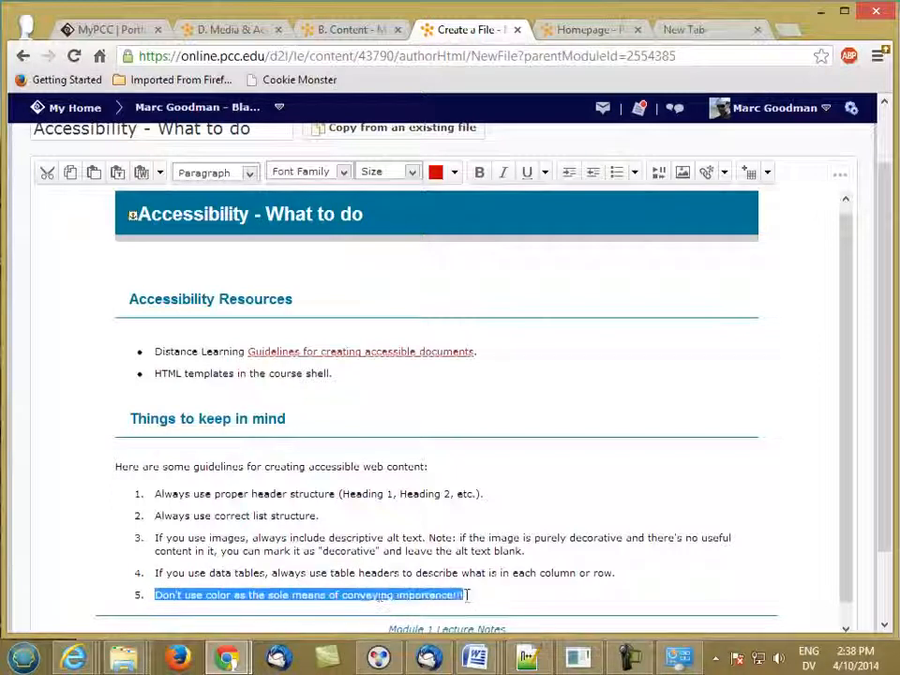
pyautogui.click(477, 174)
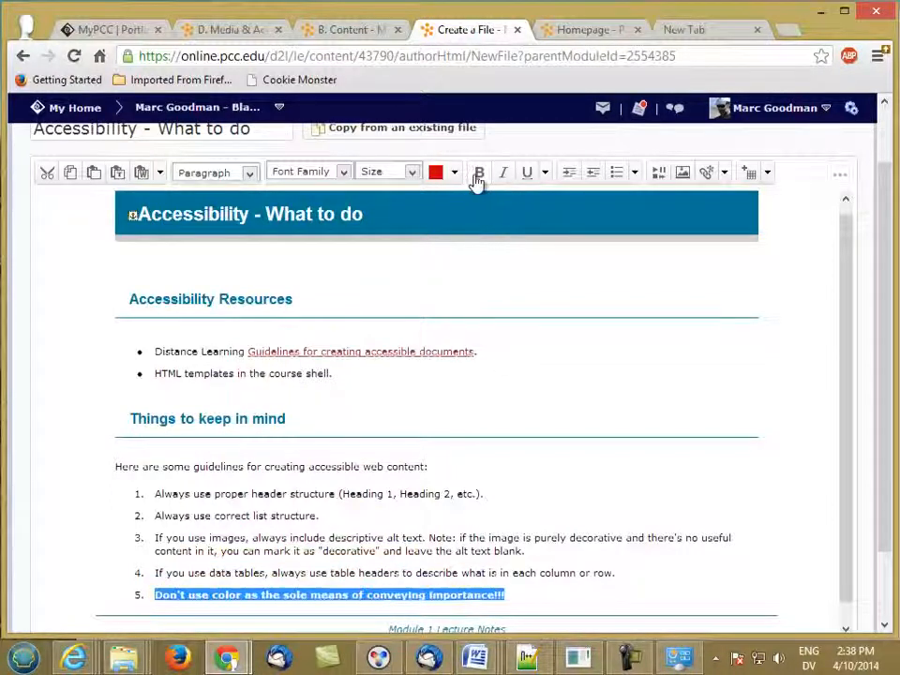
pyautogui.click(510, 588)
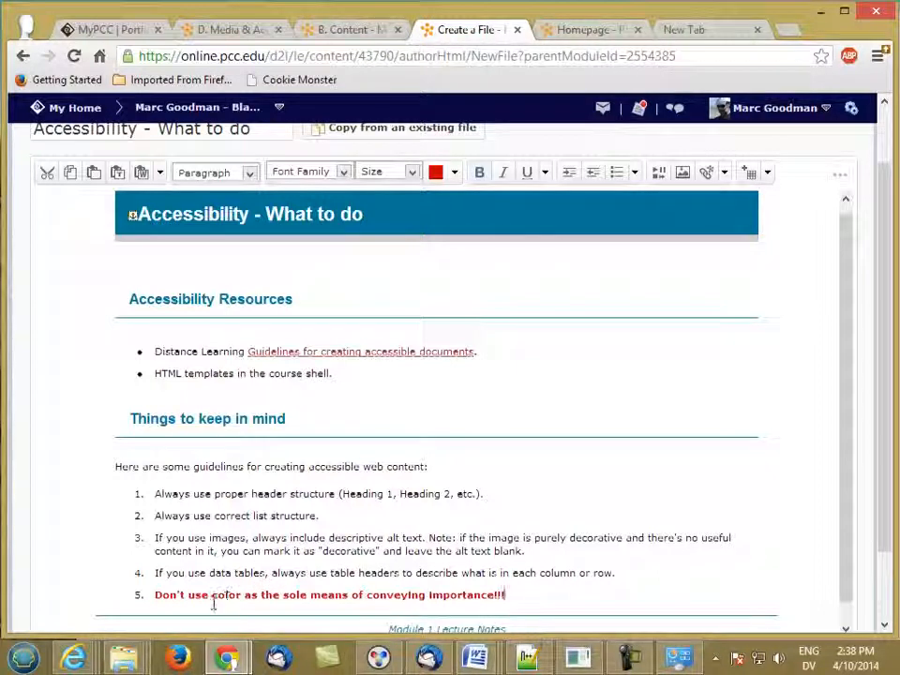
# - End the numbered list after the fifth item and set the text color of the new paragraph to black
pyautogui.press('Return')
pyautogui.press('Return')
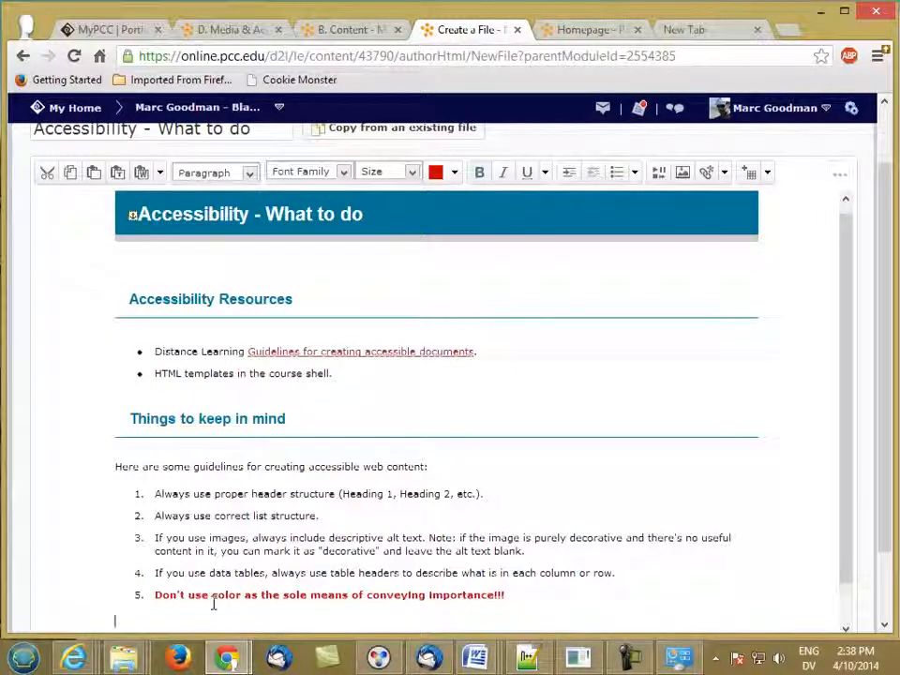
pyautogui.click(453, 178)
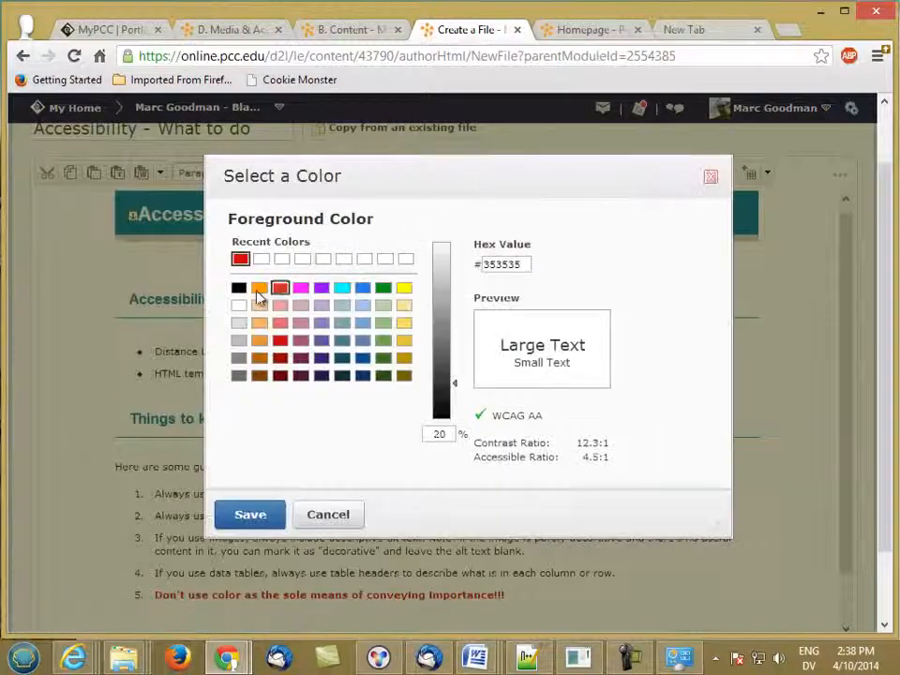
pyautogui.click(238, 287)
pyautogui.click(242, 531)
# - Write "If you follow these simple accessibility guidelines, your students will be able to read your pages and learn from them." below the list
pyautogui.write('If')
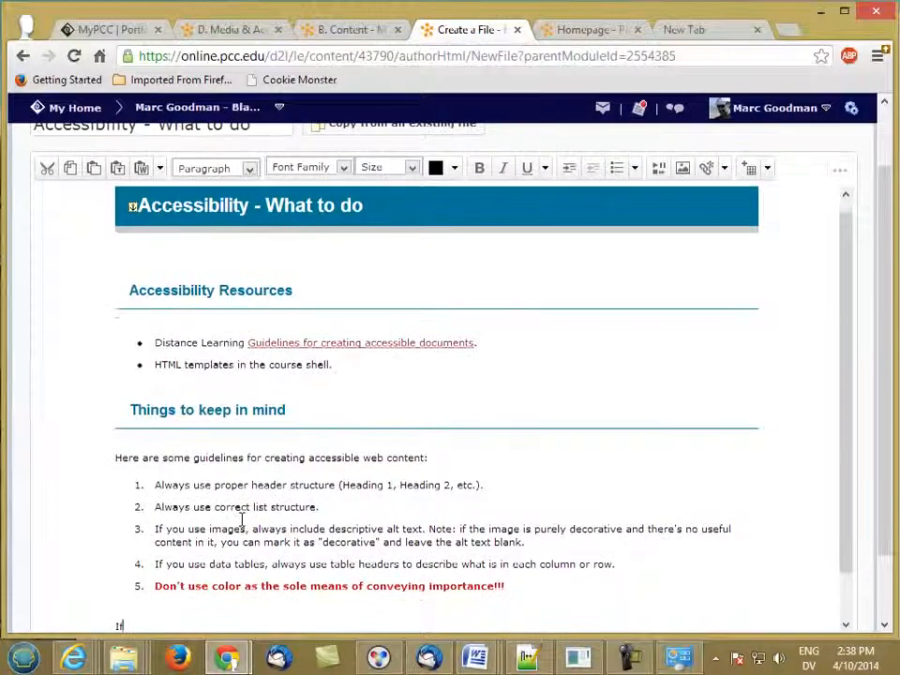
pyautogui.write(' you follow these simple')
pyautogui.write('acce')
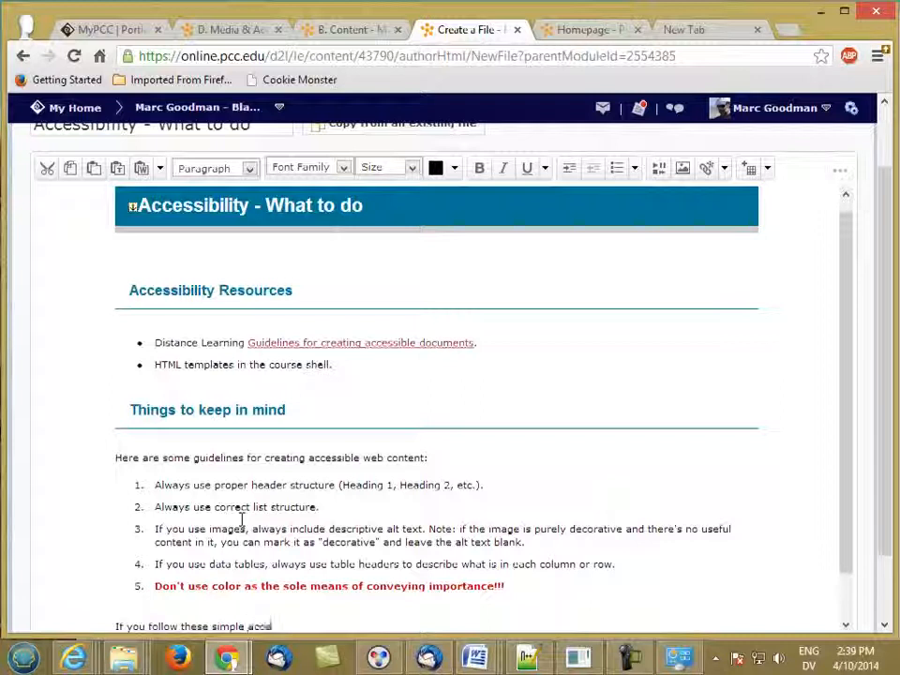
pyautogui.write('ssibility guid')
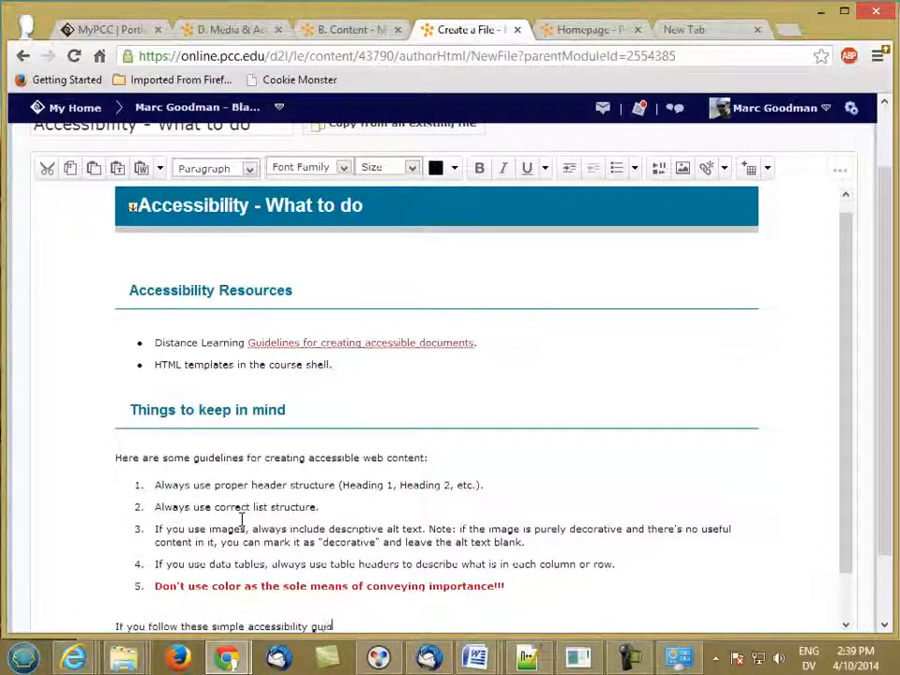
pyautogui.write('elines, y')
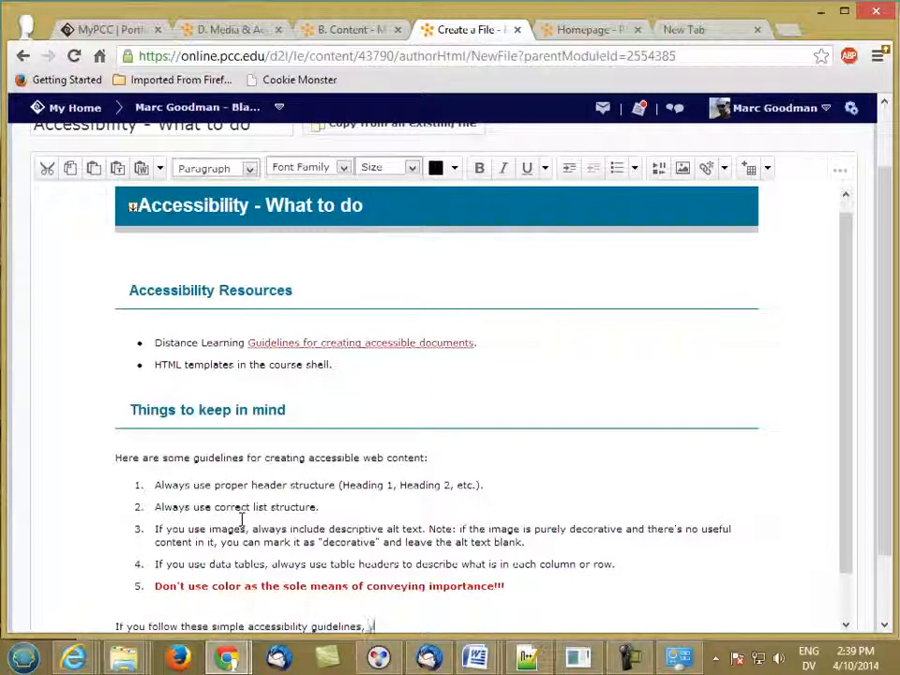
pyautogui.write('our stu')
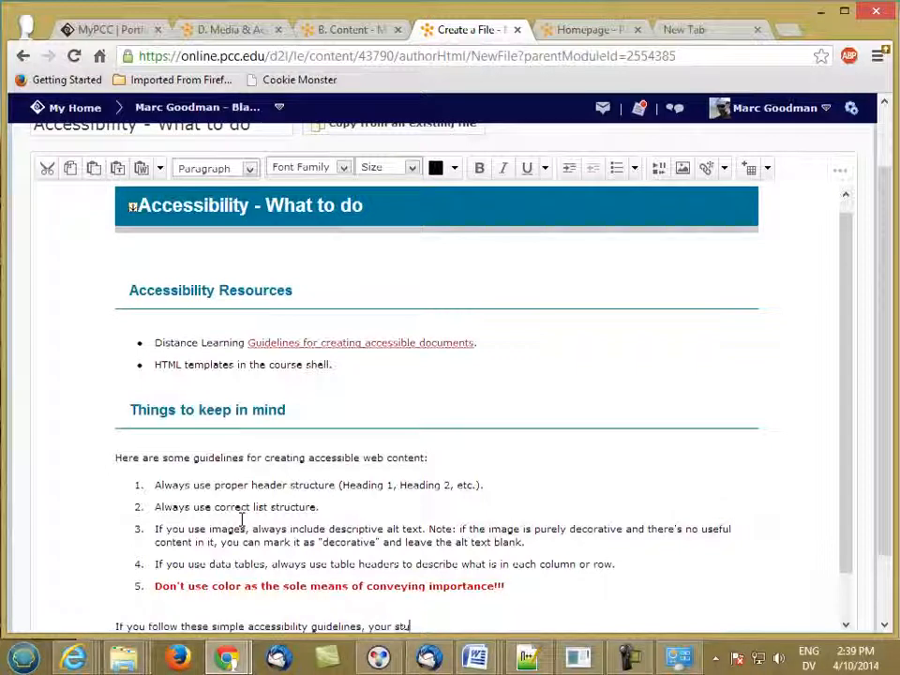
pyautogui.write('dents,will be able to read y')
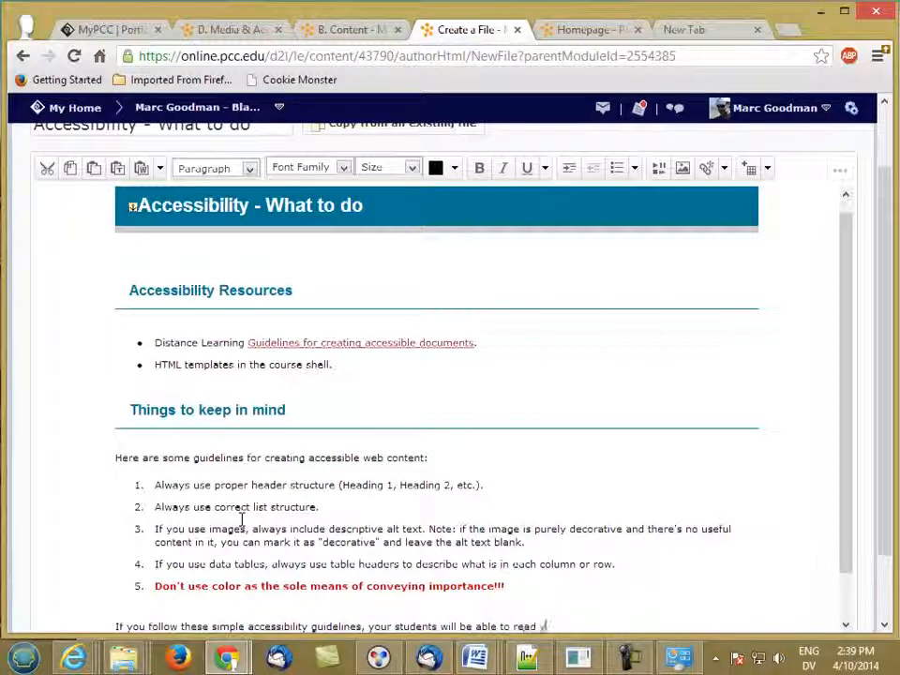
pyautogui.write('our pages and learn from them.')
pyautogui.press('Return')
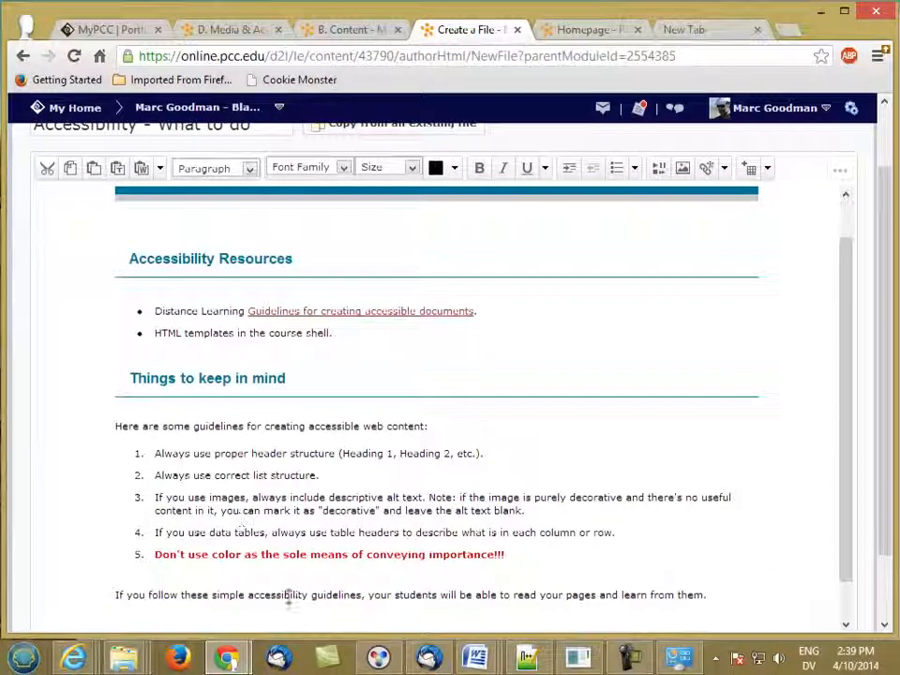
# - Insert "ALL of" before "your students" in the closing sentence below the list
pyautogui.click(370, 595)
pyautogui.write('ALL of')
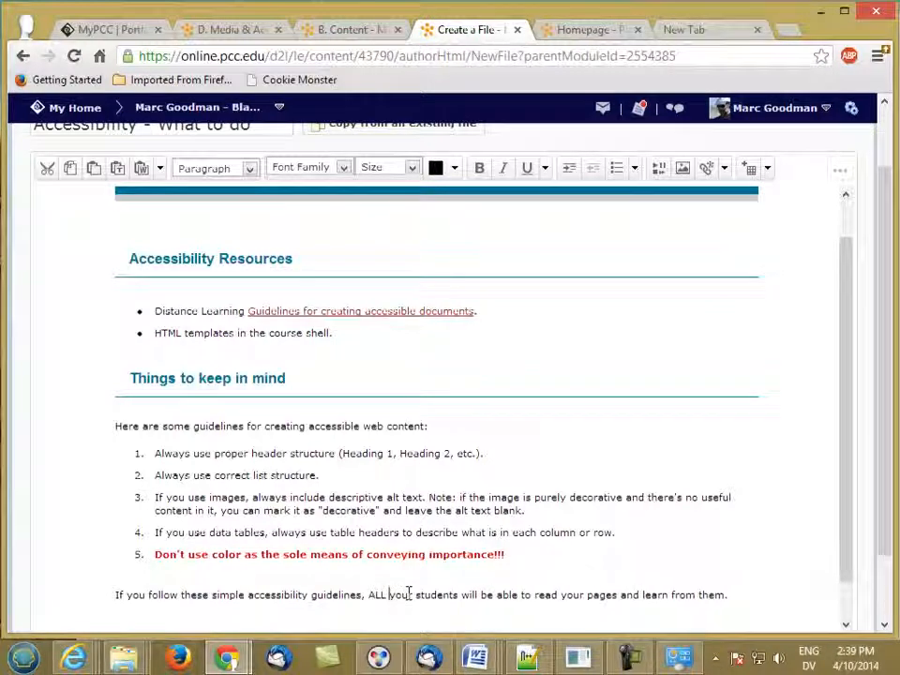